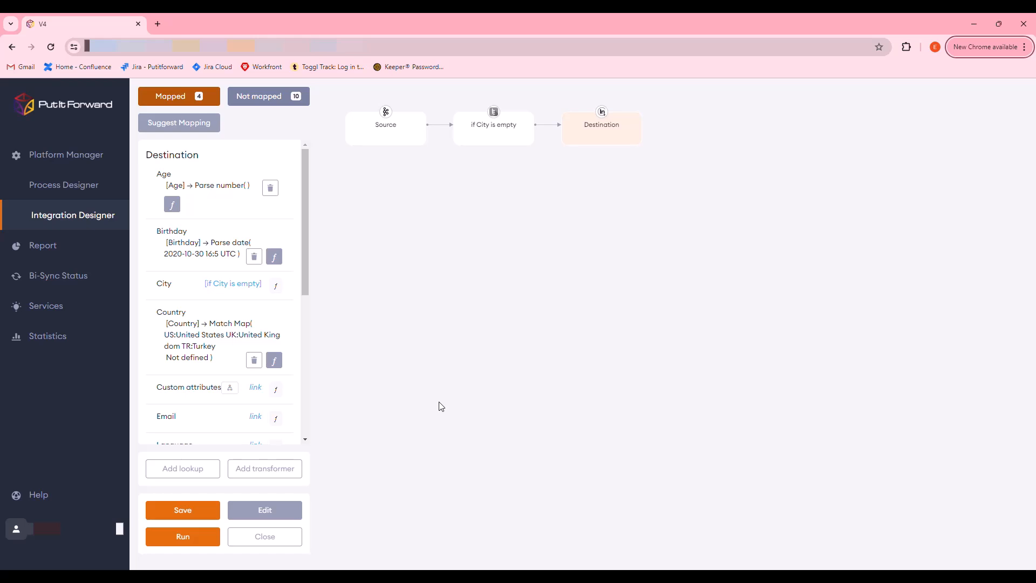
# - Add the set property function to the Custom attributes field of the destination mapping
pyautogui.moveTo(230, 388)
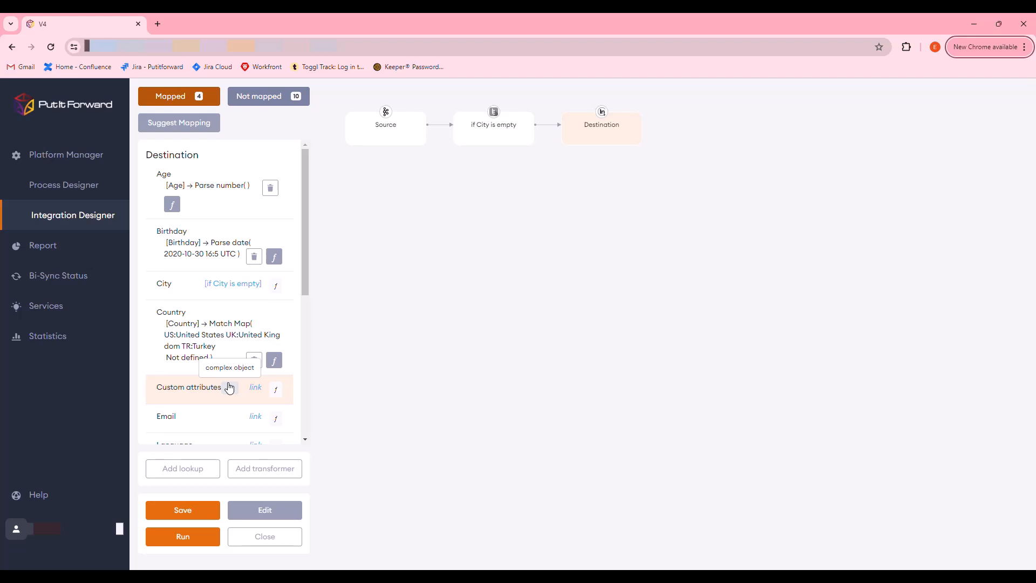
pyautogui.click(276, 391)
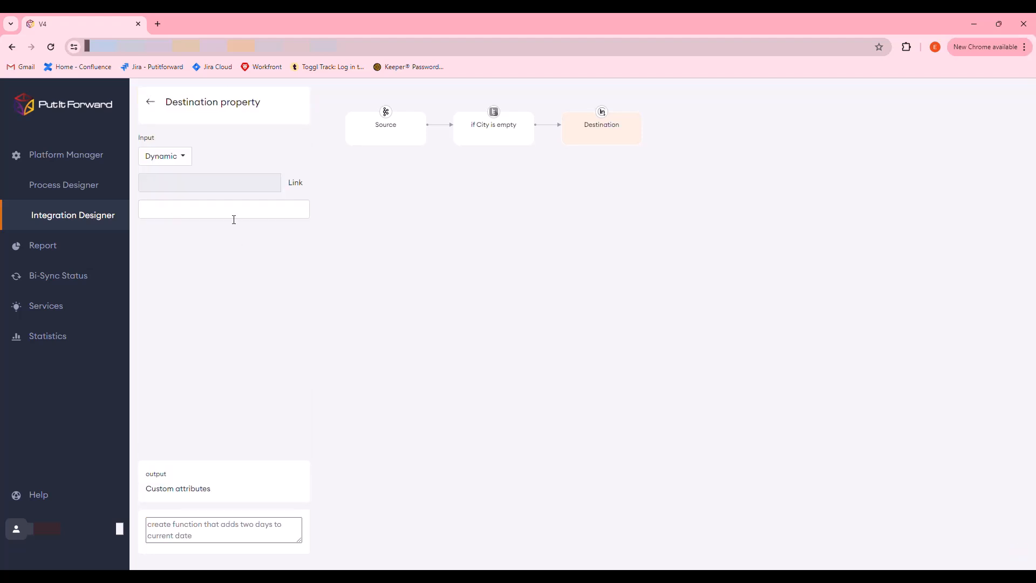
pyautogui.click(234, 217)
pyautogui.write('set')
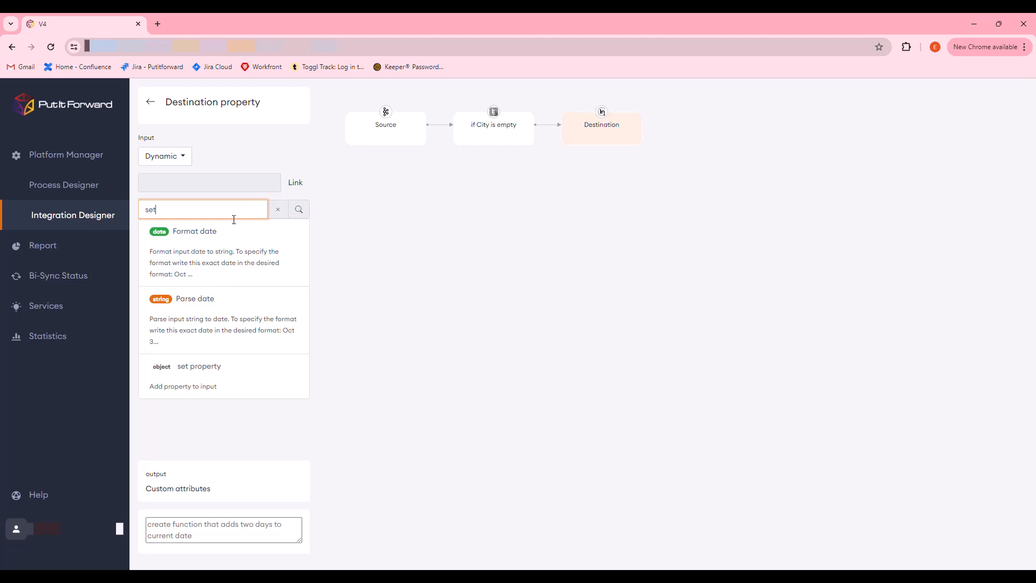
pyautogui.click(226, 373)
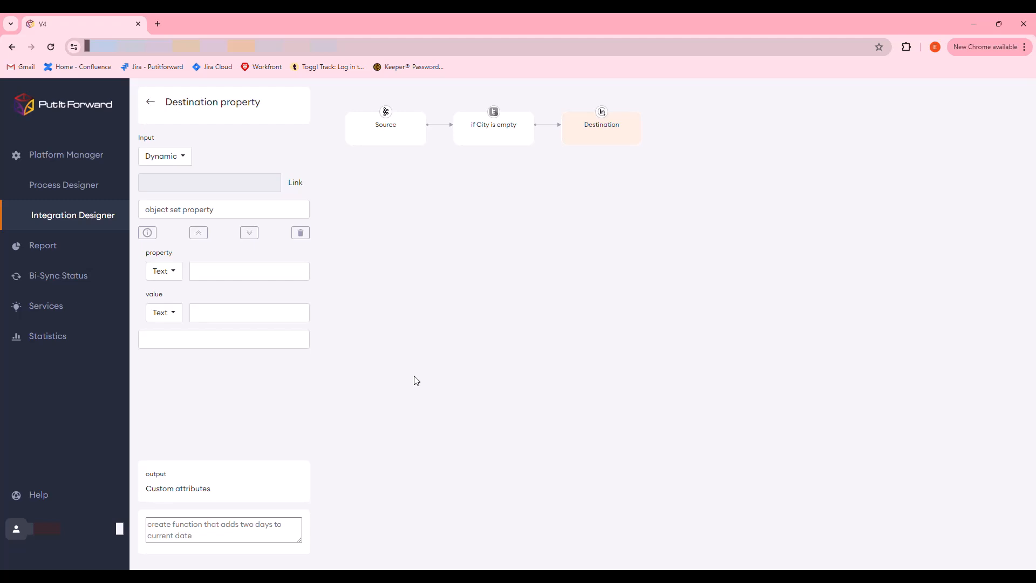
# - Name the custom attribute property loyalty, make its value Dynamic, and return to the destination mapping
pyautogui.click(279, 282)
pyautogui.write('loyalty')
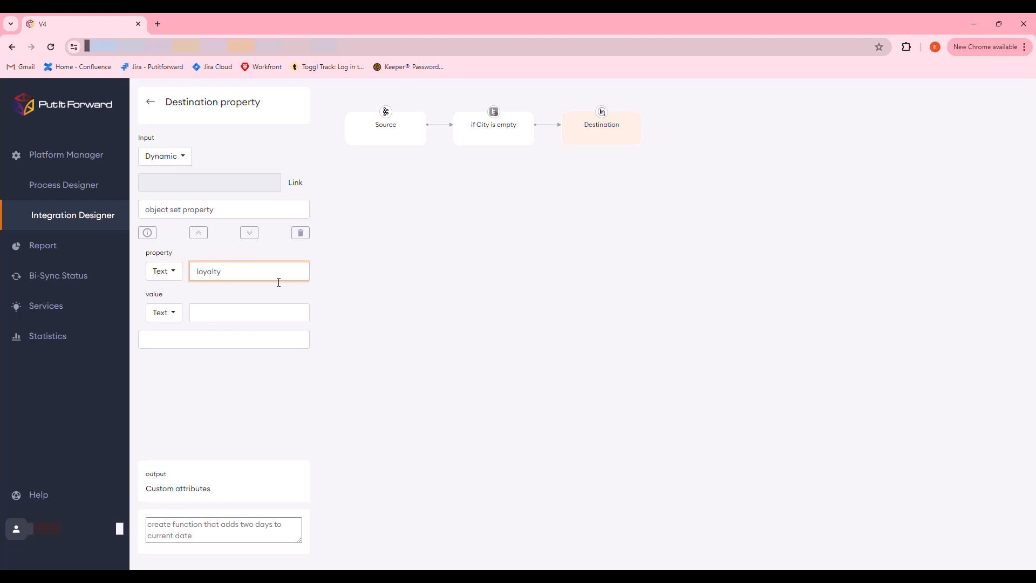
pyautogui.click(181, 313)
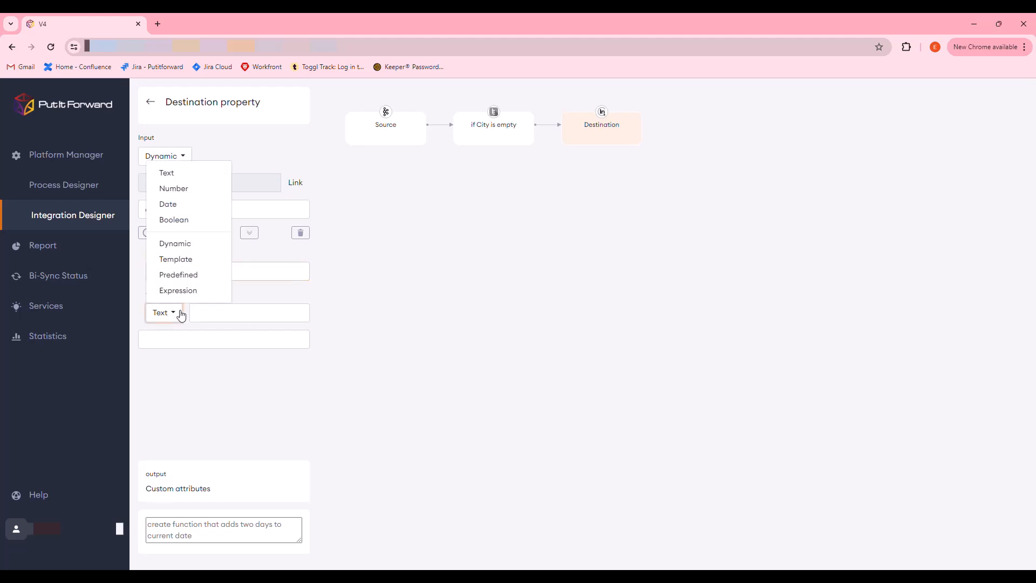
pyautogui.click(181, 244)
pyautogui.click(296, 338)
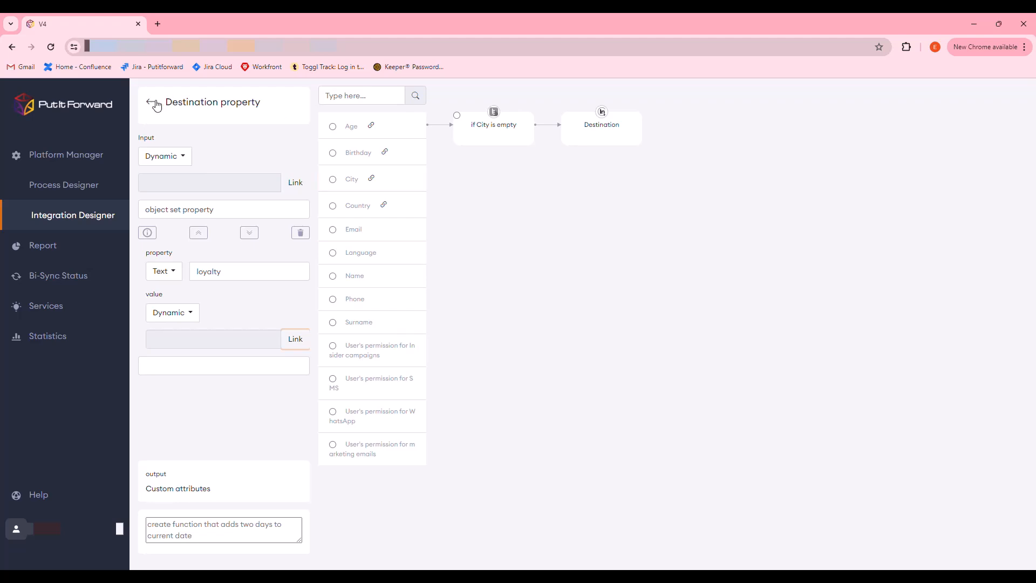
pyautogui.click(152, 103)
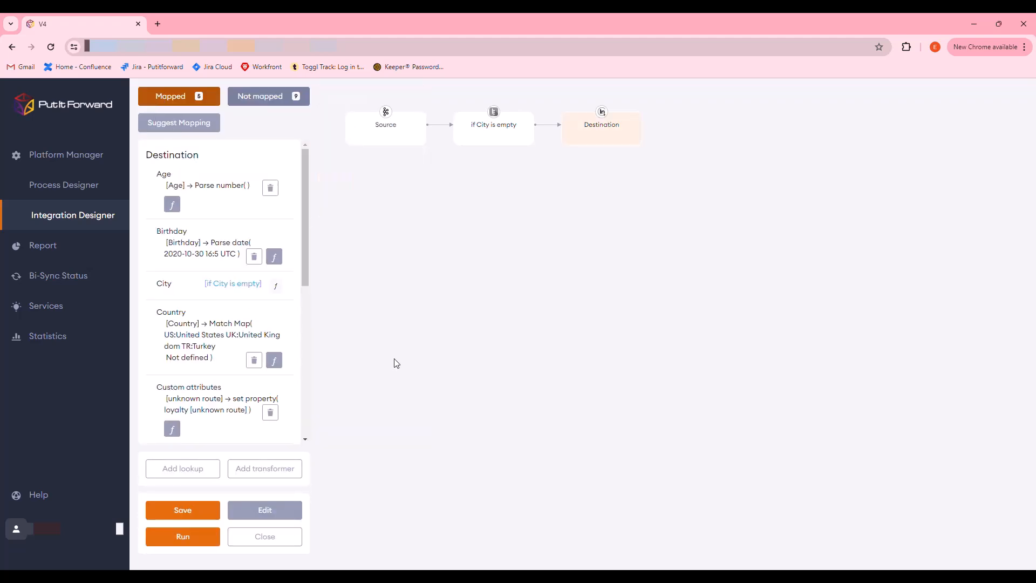
# - Add a lookup using the Data Service connector and name it "snowflake customer info"
pyautogui.click(203, 474)
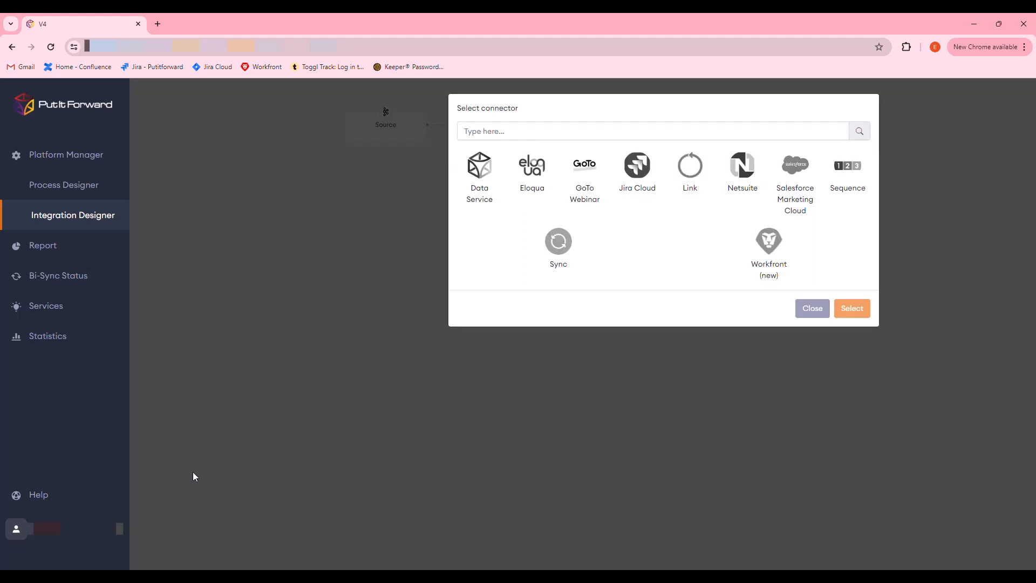
pyautogui.click(480, 167)
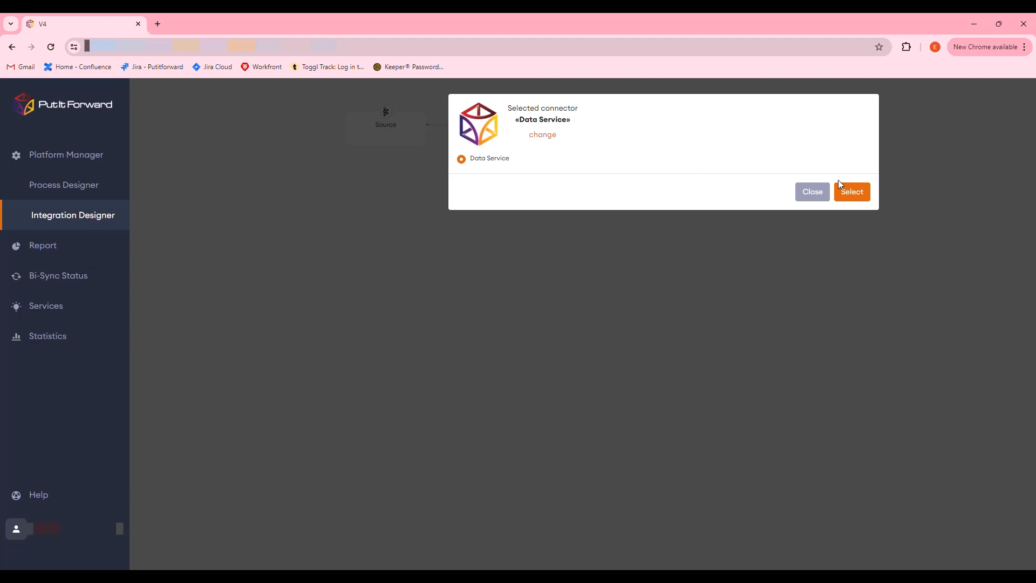
pyautogui.click(852, 192)
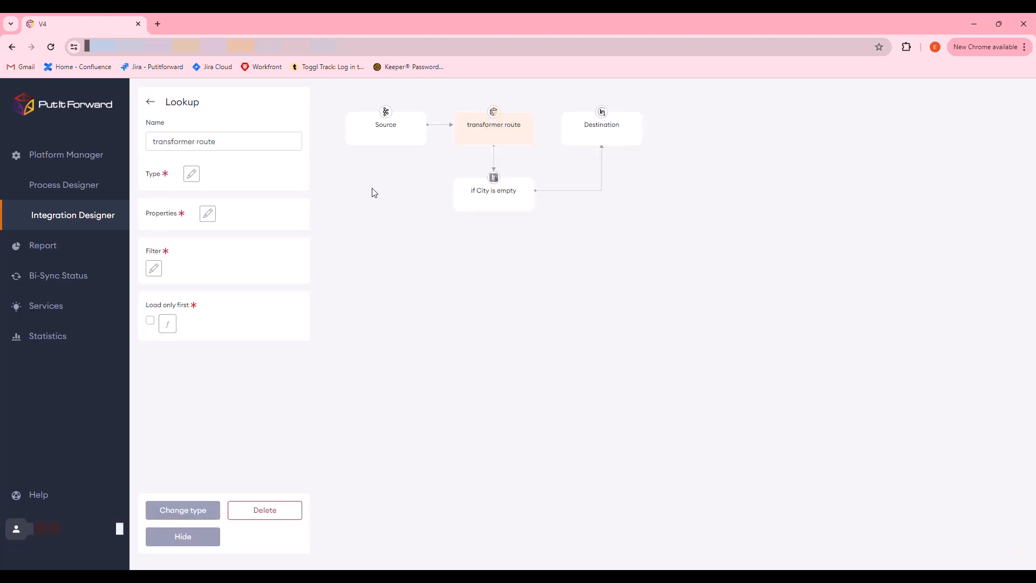
pyautogui.moveTo(212, 141); pyautogui.dragTo(152, 139)
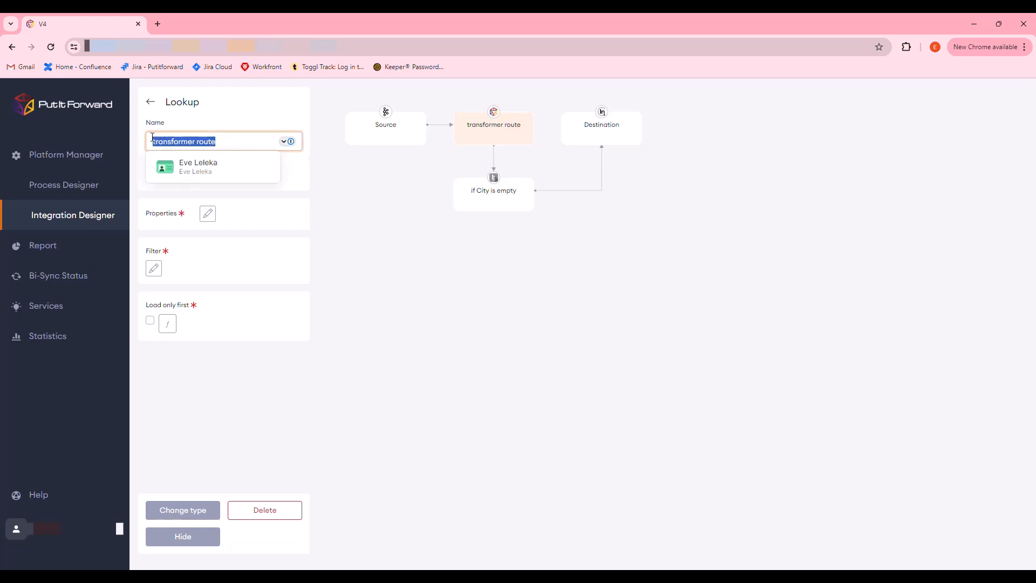
pyautogui.write('snowfla')
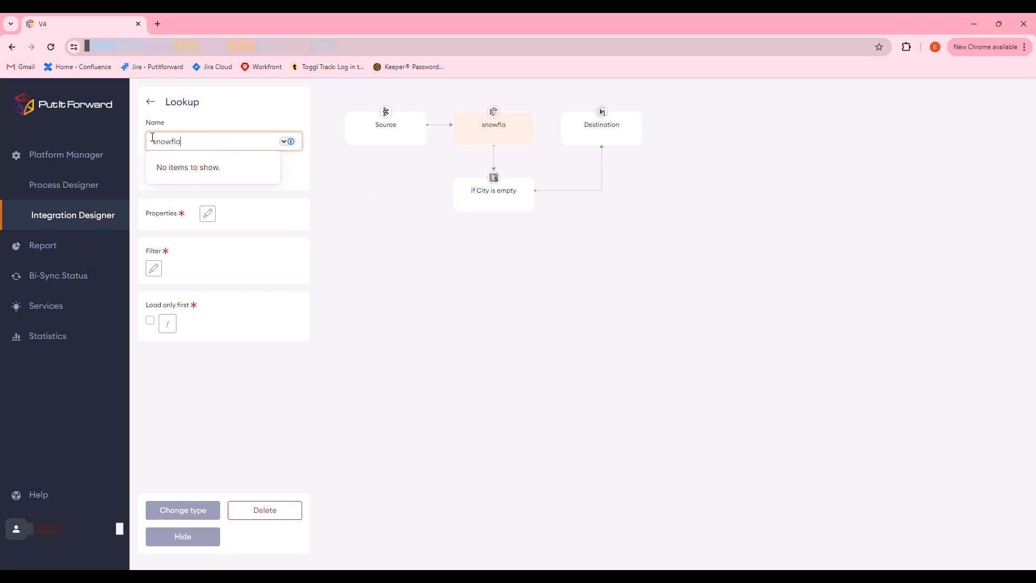
pyautogui.write('ke customer info')
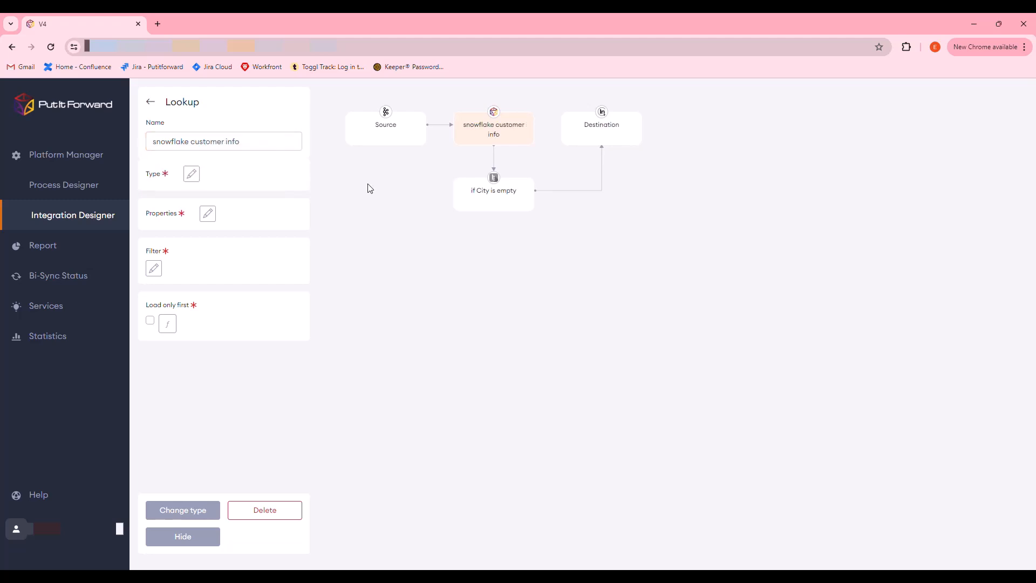
# - Set the lookup's type to cutomer_info_from_snowflake and select loyalty as its property
pyautogui.click(195, 174)
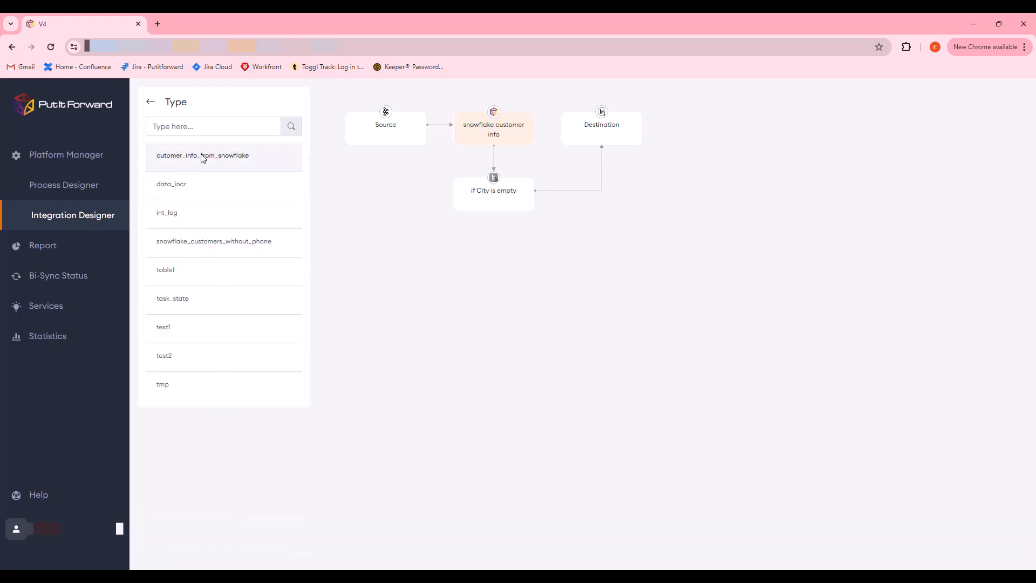
pyautogui.click(154, 103)
pyautogui.click(208, 228)
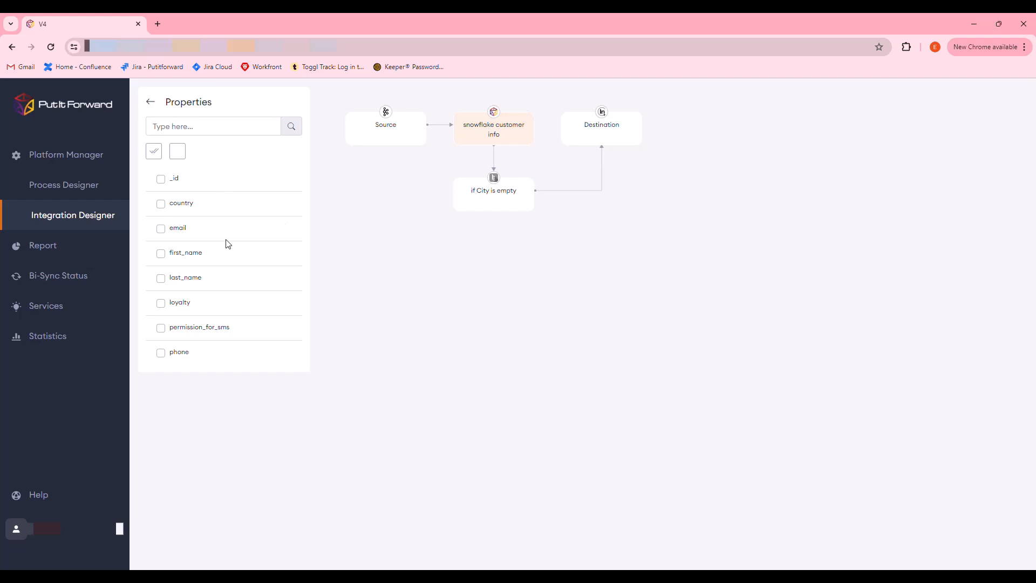
pyautogui.click(161, 304)
pyautogui.click(153, 104)
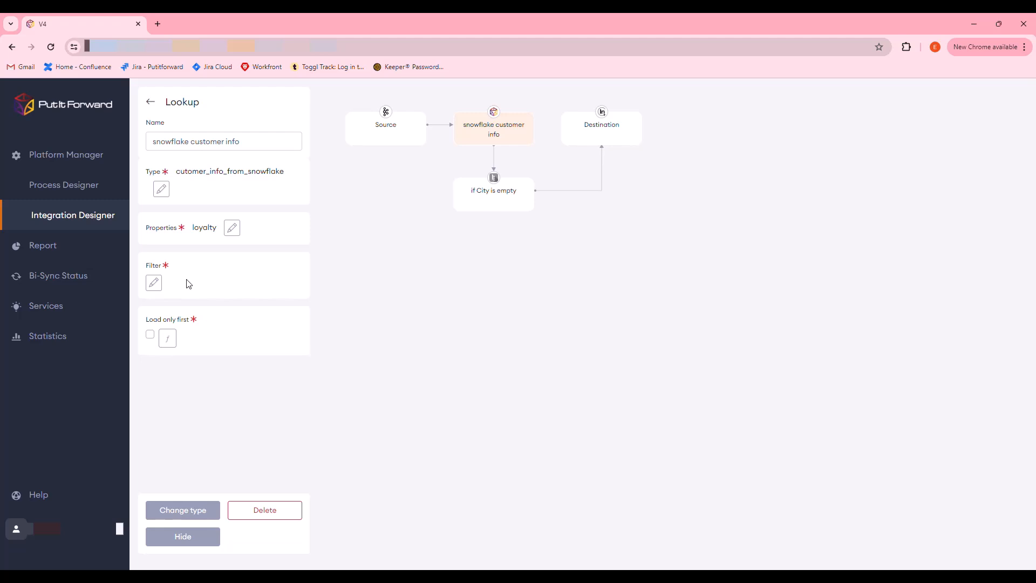
# - Add a filter condition to the lookup on the email field with the = operator
pyautogui.click(155, 283)
pyautogui.click(154, 305)
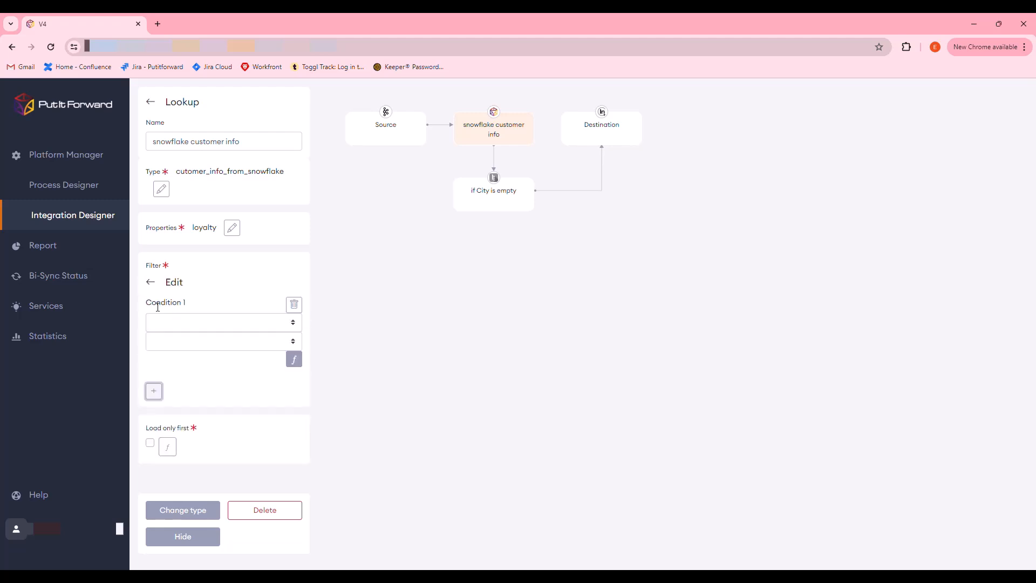
pyautogui.click(202, 322)
pyautogui.click(203, 352)
pyautogui.click(205, 348)
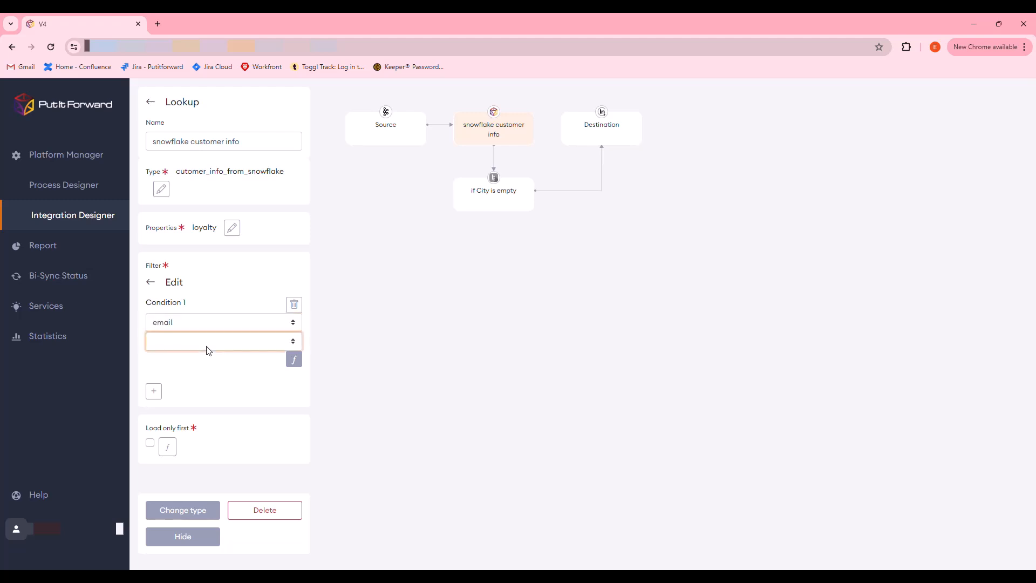
pyautogui.click(204, 393)
# - Make the filter condition's comparison value Dynamic and link it to the source's Email field
pyautogui.click(296, 363)
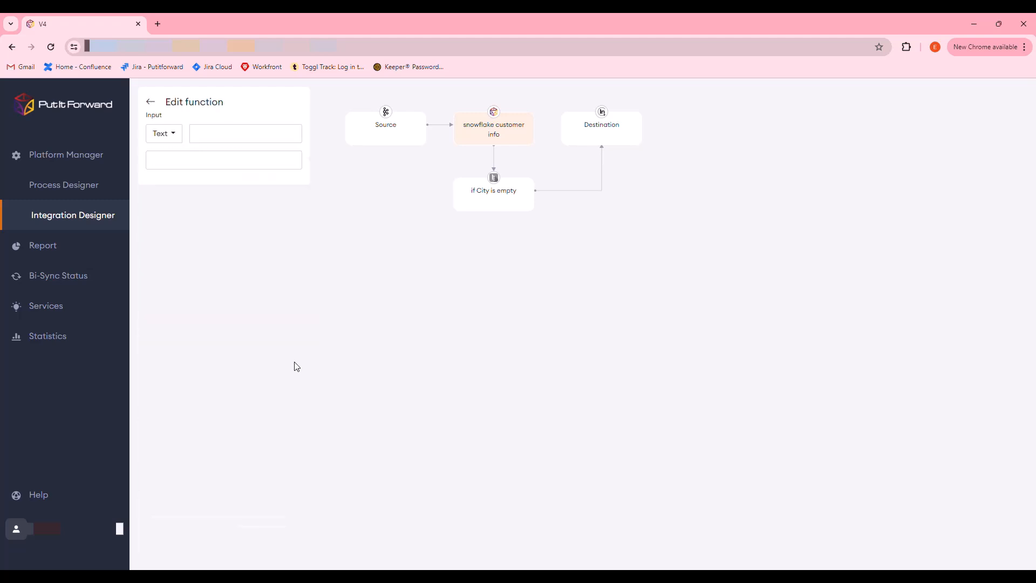
pyautogui.click(177, 134)
pyautogui.click(182, 179)
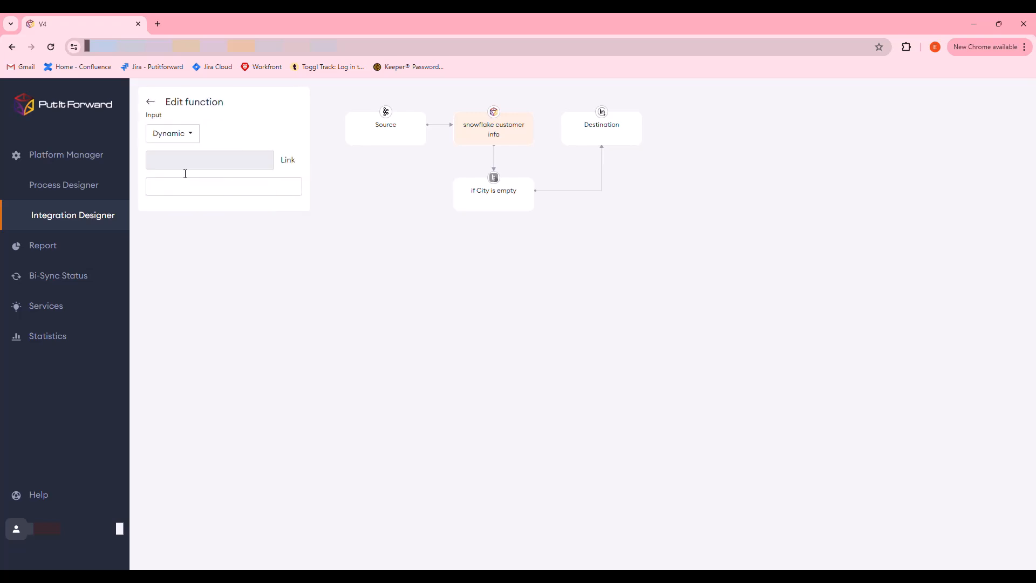
pyautogui.click(288, 160)
pyautogui.click(333, 232)
pyautogui.click(150, 102)
# - Enable Load only first for the lookup and return to the destination mapping
pyautogui.click(150, 443)
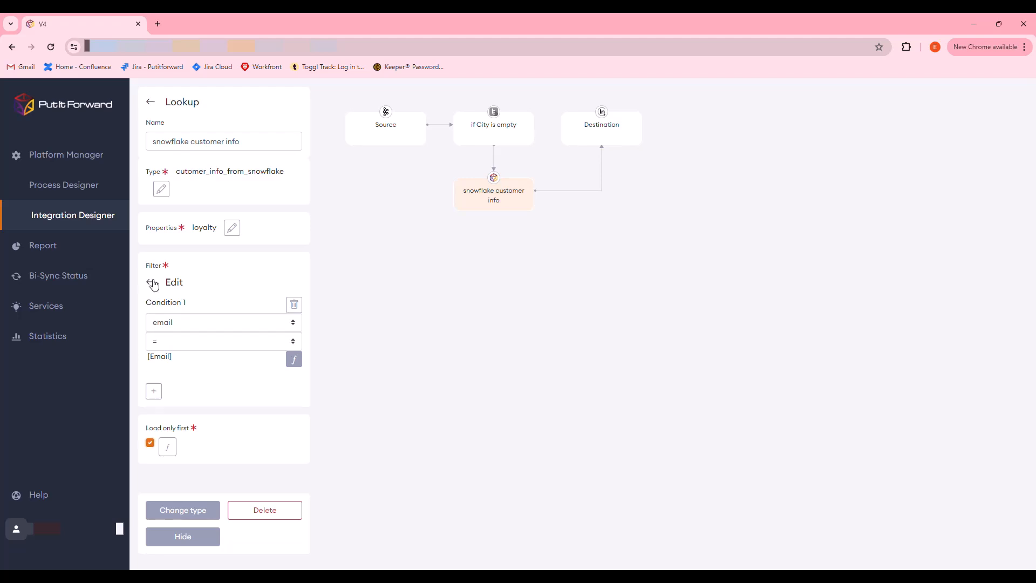
pyautogui.click(150, 284)
pyautogui.click(153, 102)
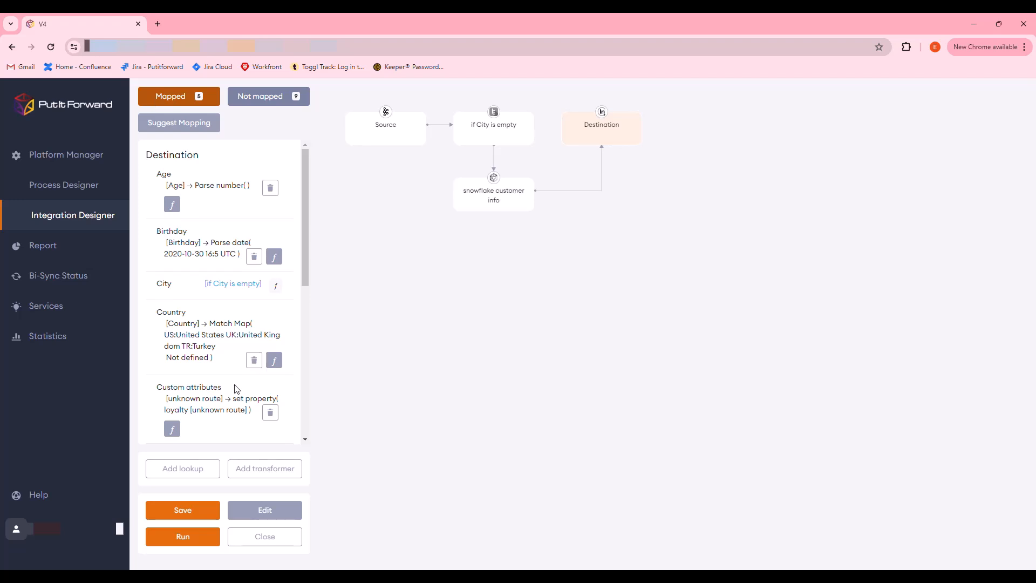
# - Link the loyalty value in the Custom attributes function to the snowflake customer info lookup
pyautogui.scroll(-1, 217, 353)
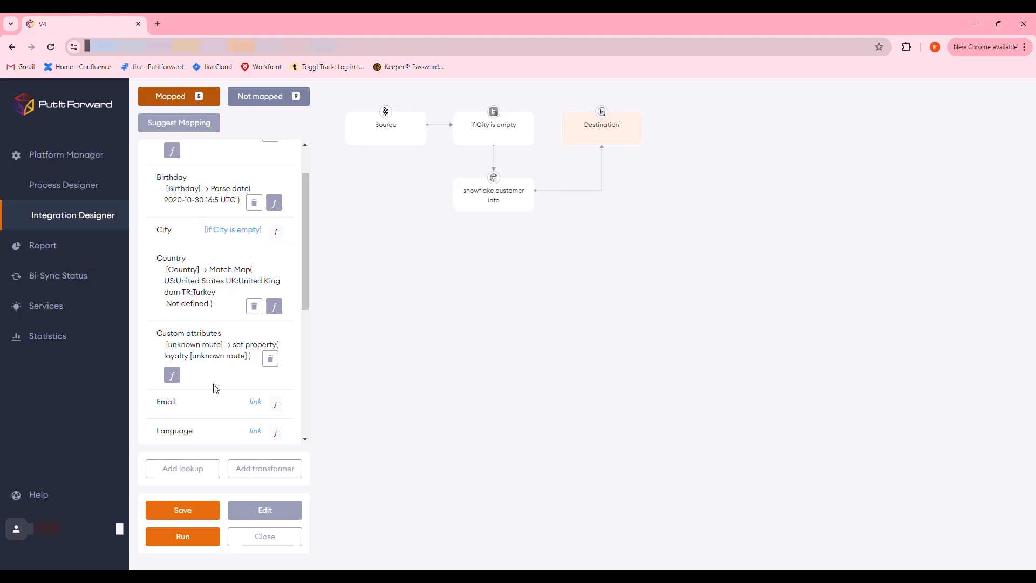
pyautogui.click(173, 375)
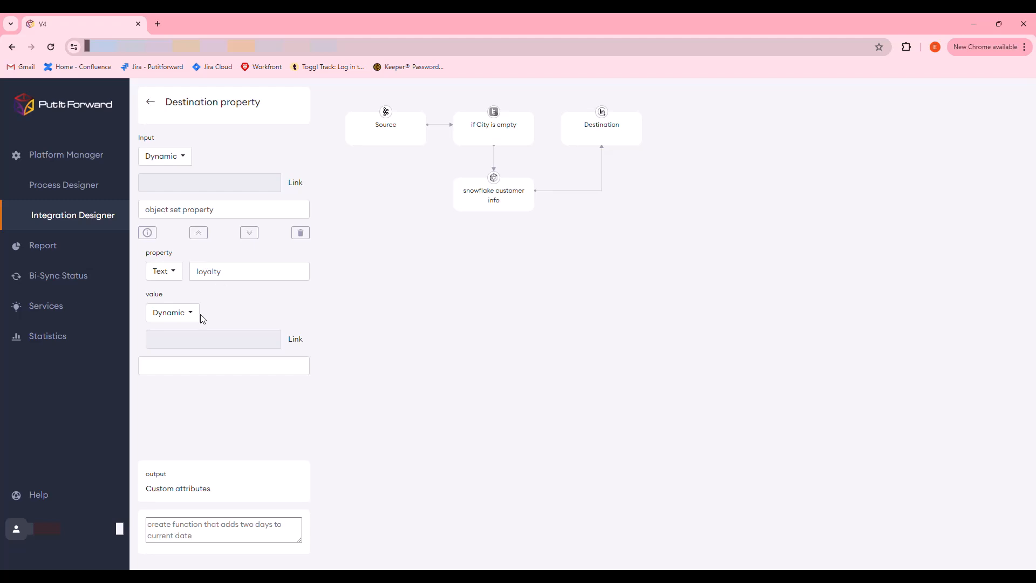
pyautogui.click(298, 340)
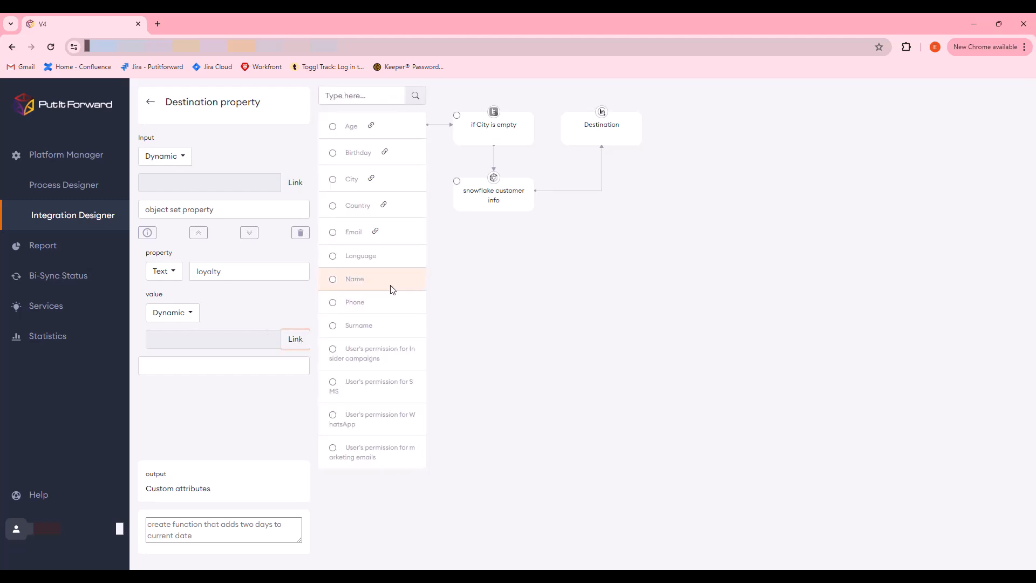
pyautogui.click(457, 182)
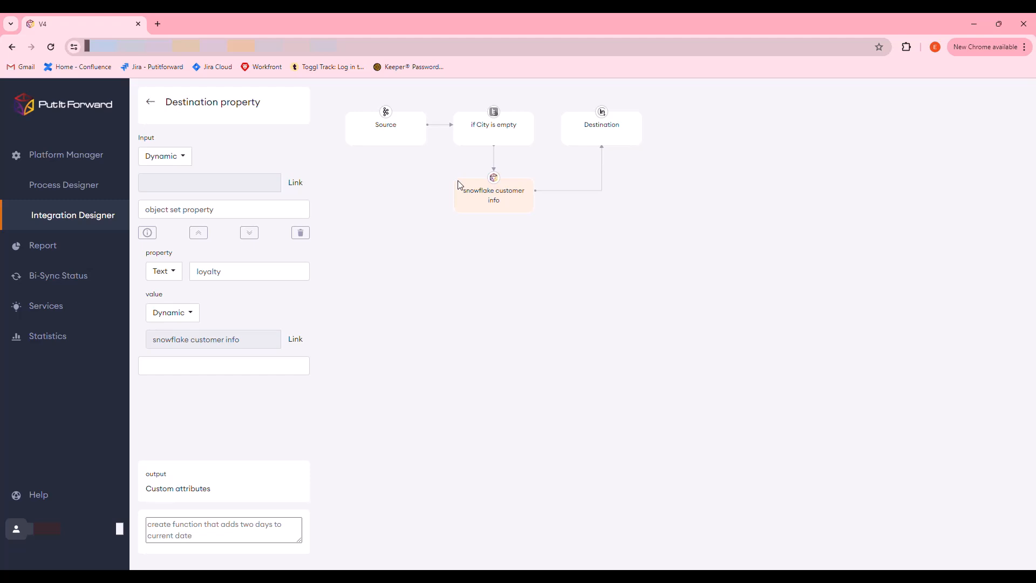
pyautogui.click(151, 102)
# - Link the destination's Email and Language fields to the matching source fields
pyautogui.scroll(-3, 251, 286)
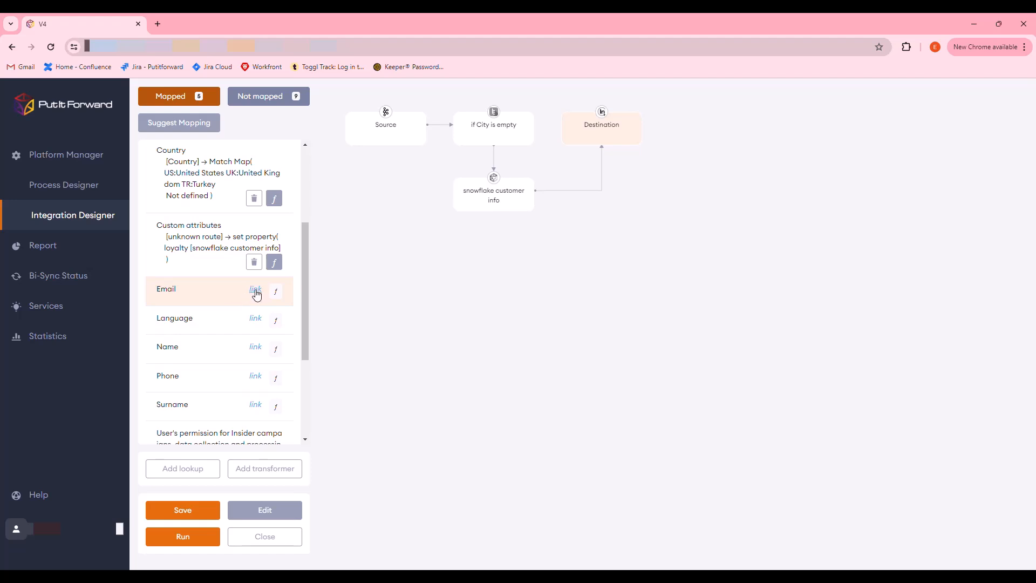
pyautogui.click(256, 294)
pyautogui.click(335, 236)
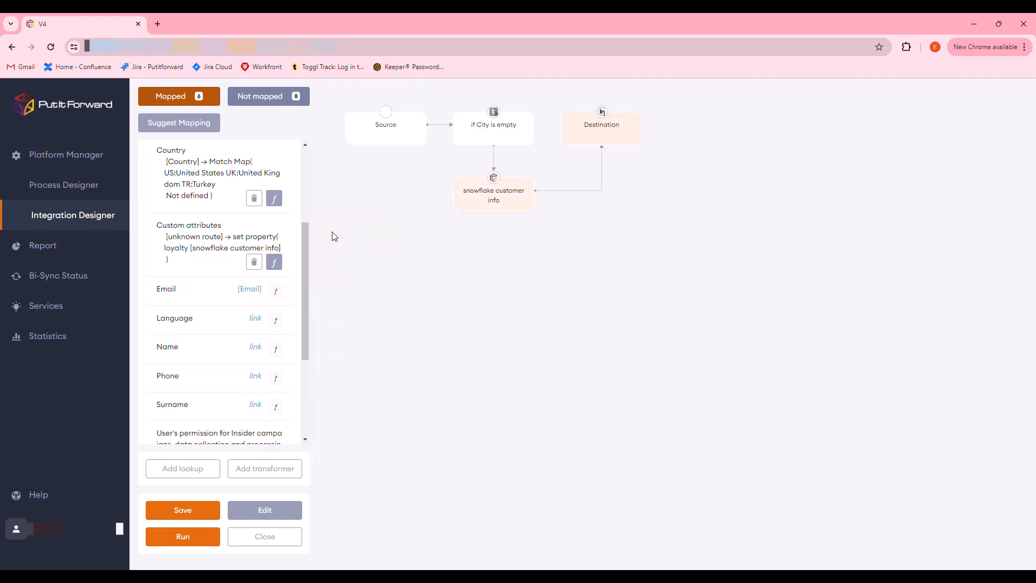
pyautogui.click(255, 322)
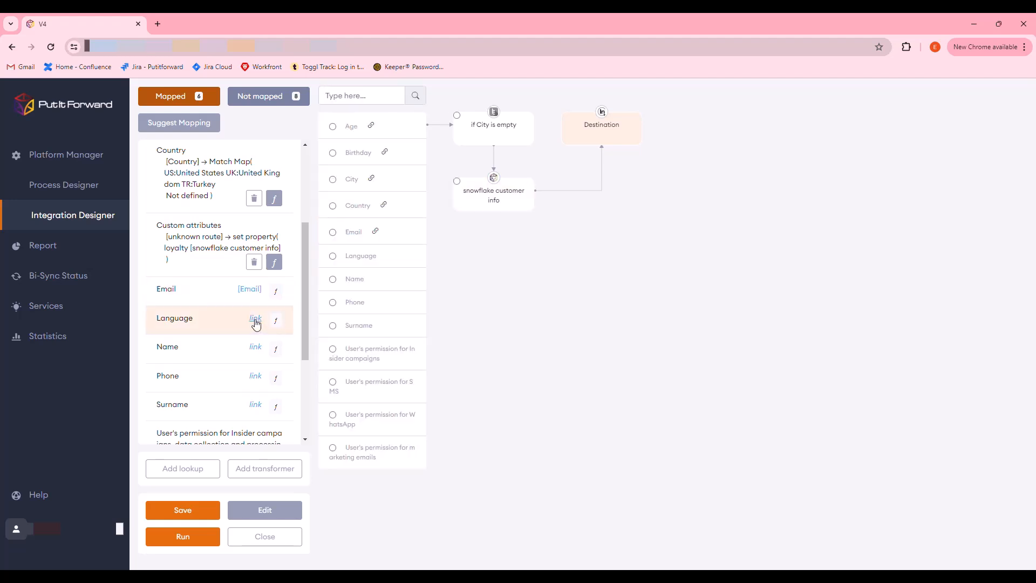
pyautogui.click(331, 259)
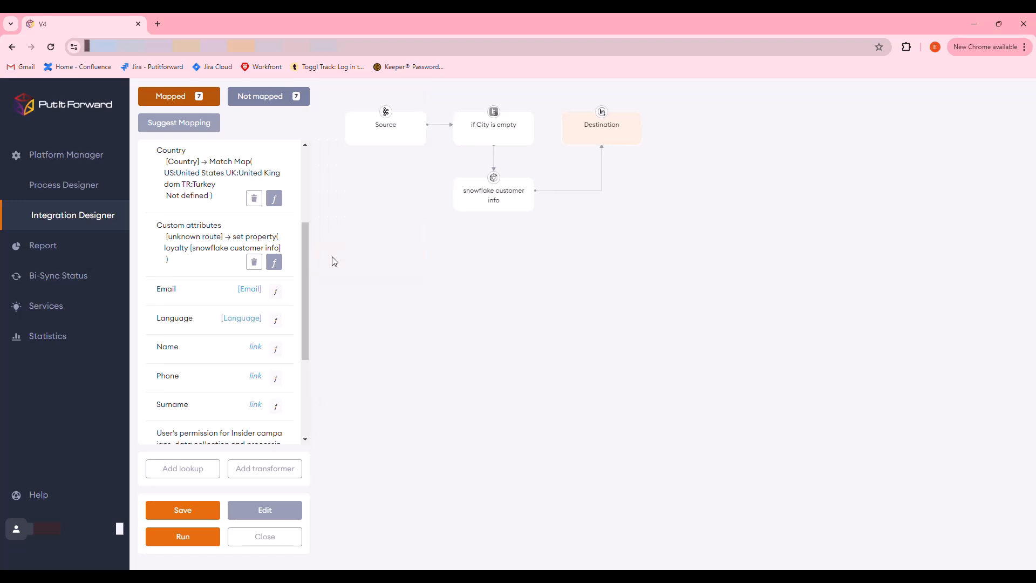
# - Apply the Make uppercase function to the Language mapping and return to the destination mapping
pyautogui.click(277, 322)
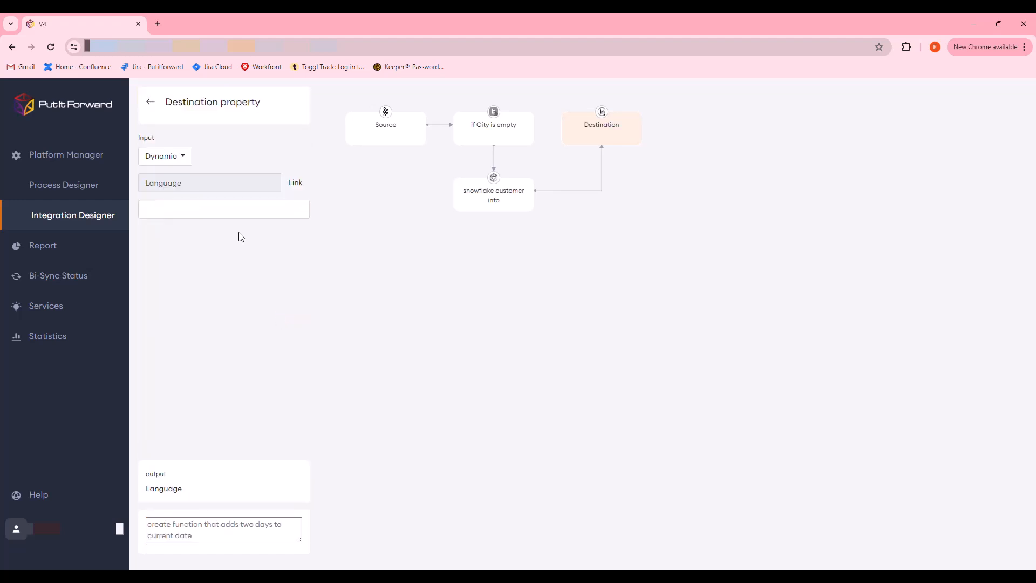
pyautogui.click(243, 217)
pyautogui.write('upper')
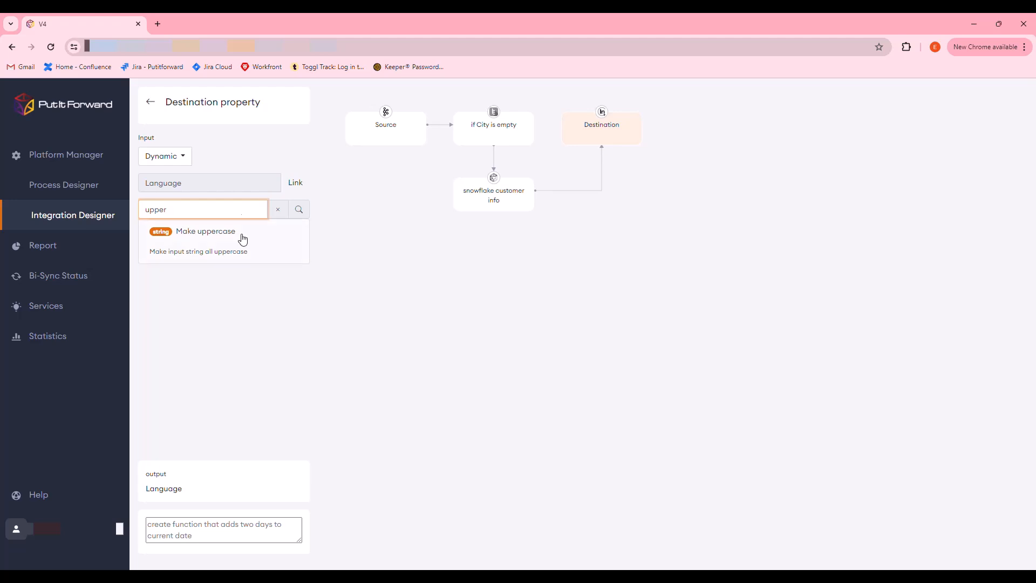
pyautogui.click(242, 237)
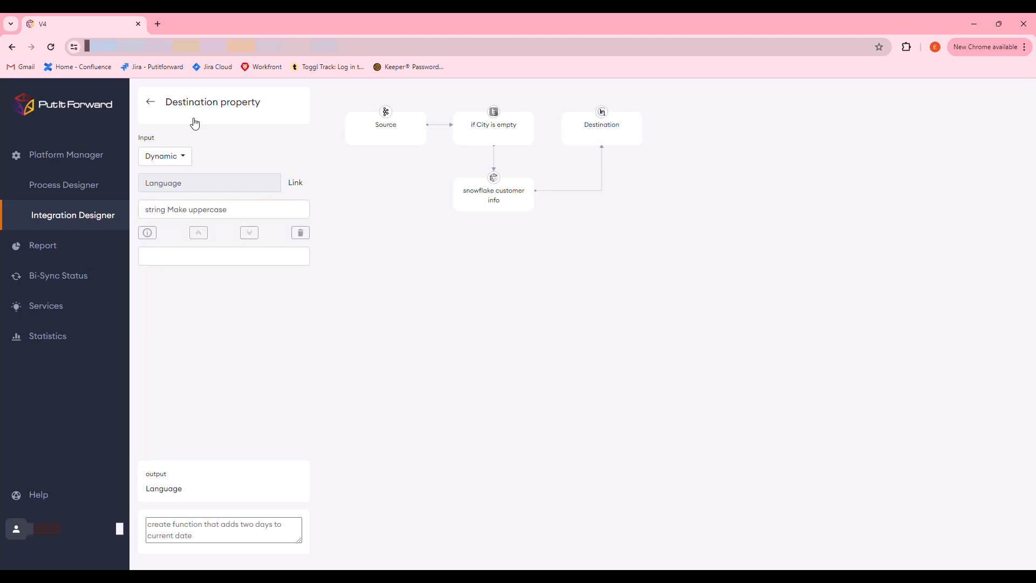
pyautogui.click(151, 102)
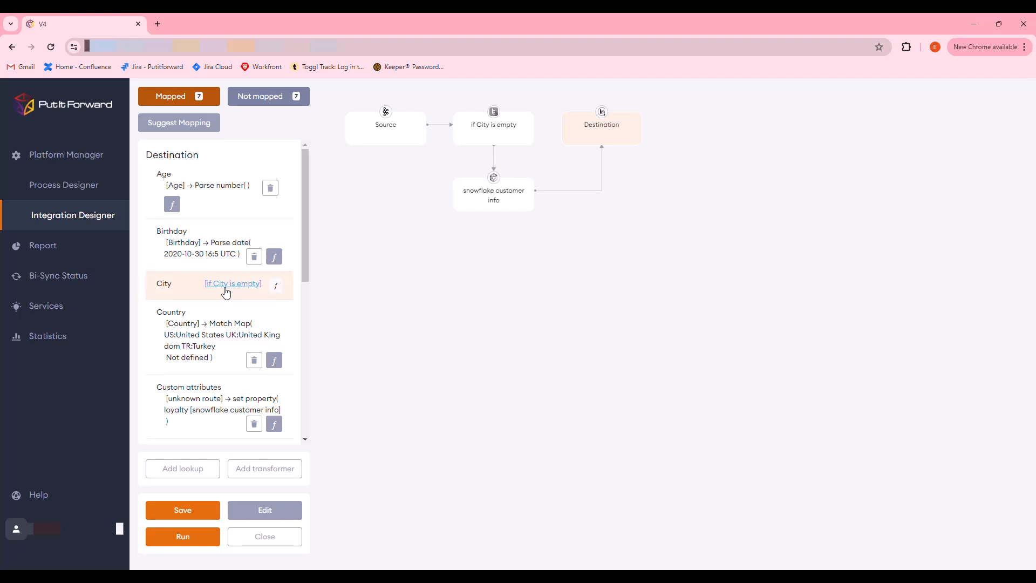
# - Link the destination's Name field to the source Name field
pyautogui.scroll(-5, 225, 292)
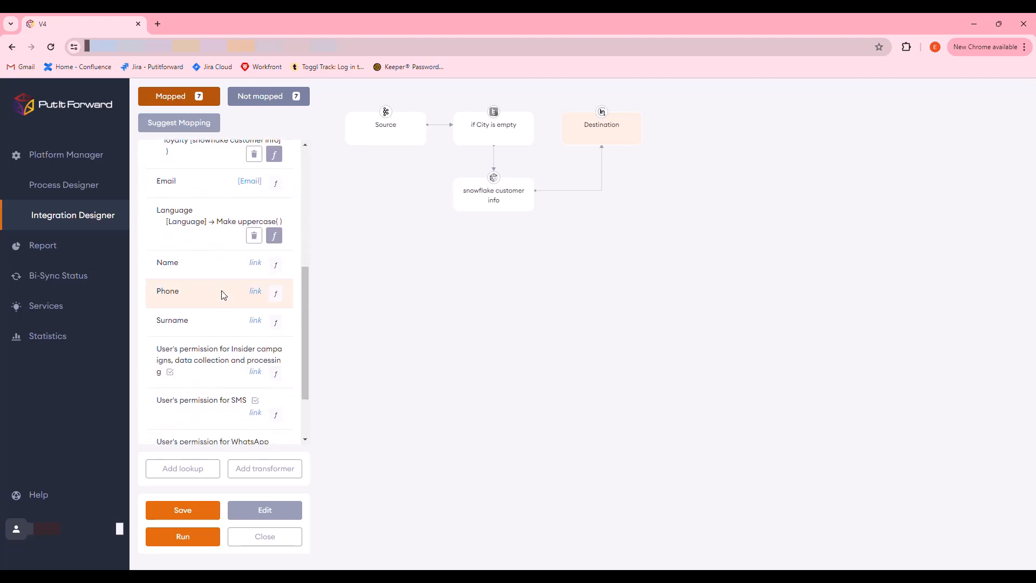
pyautogui.click(255, 262)
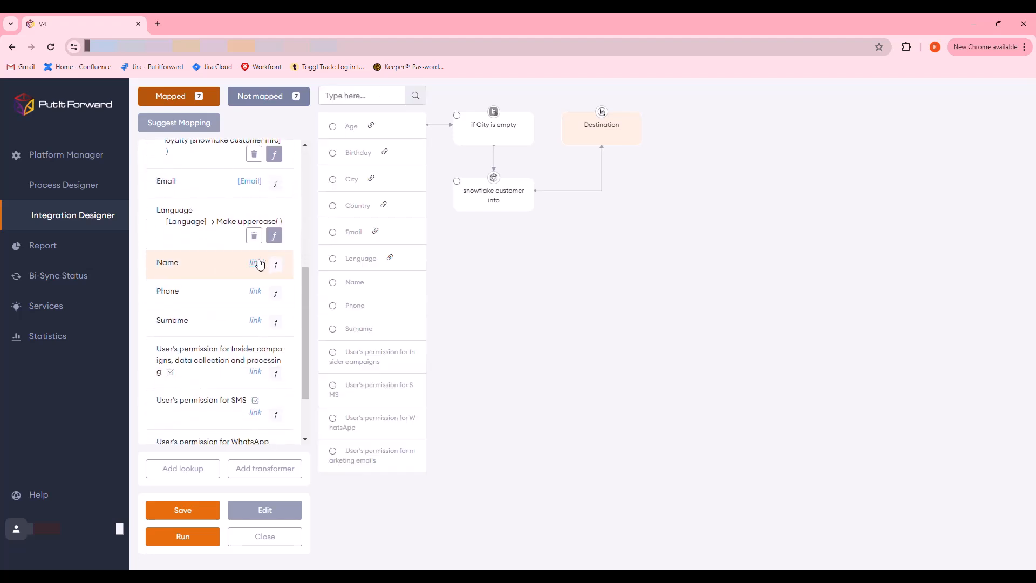
pyautogui.click(335, 285)
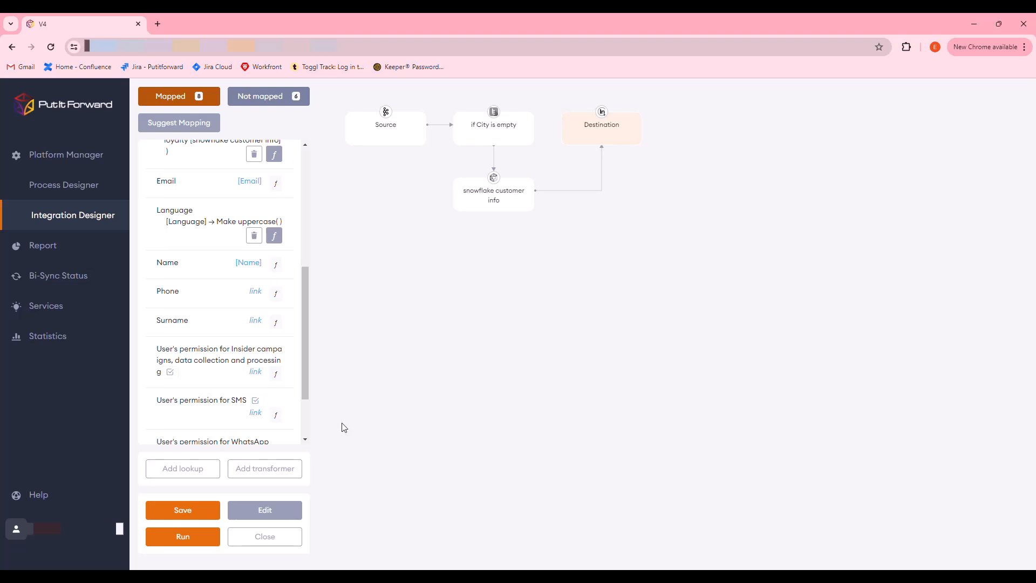
# - Add a Switch transformer to the integration and name it "phone number format check"
pyautogui.click(286, 471)
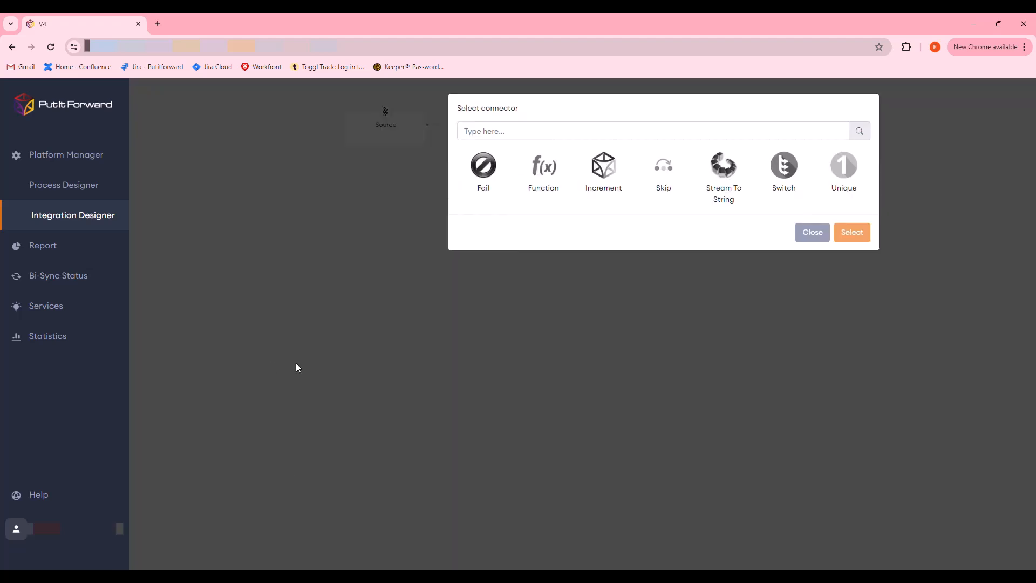
pyautogui.click(780, 171)
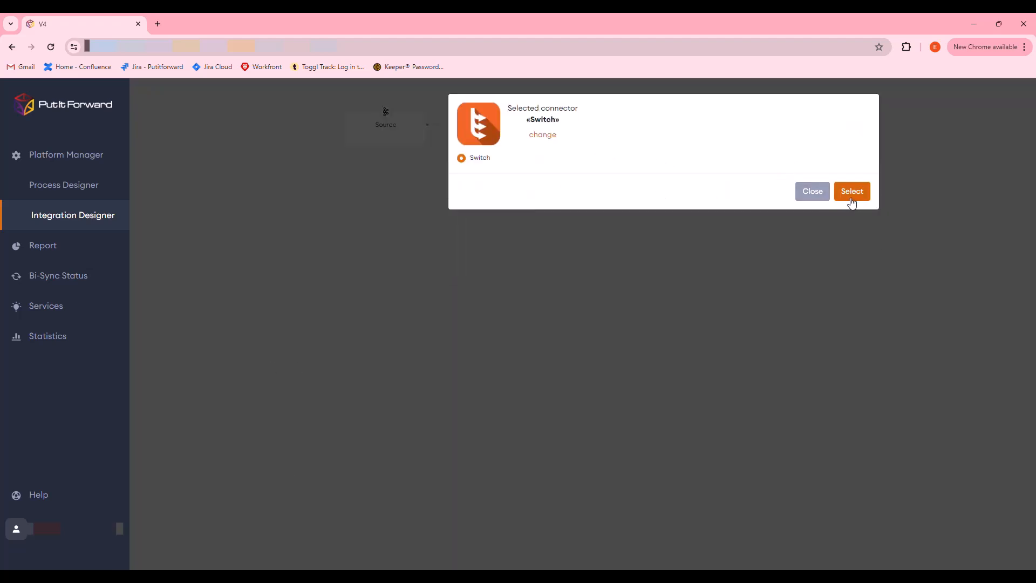
pyautogui.click(851, 192)
pyautogui.click(231, 144)
pyautogui.moveTo(231, 143); pyautogui.dragTo(153, 143)
pyautogui.write('phone number')
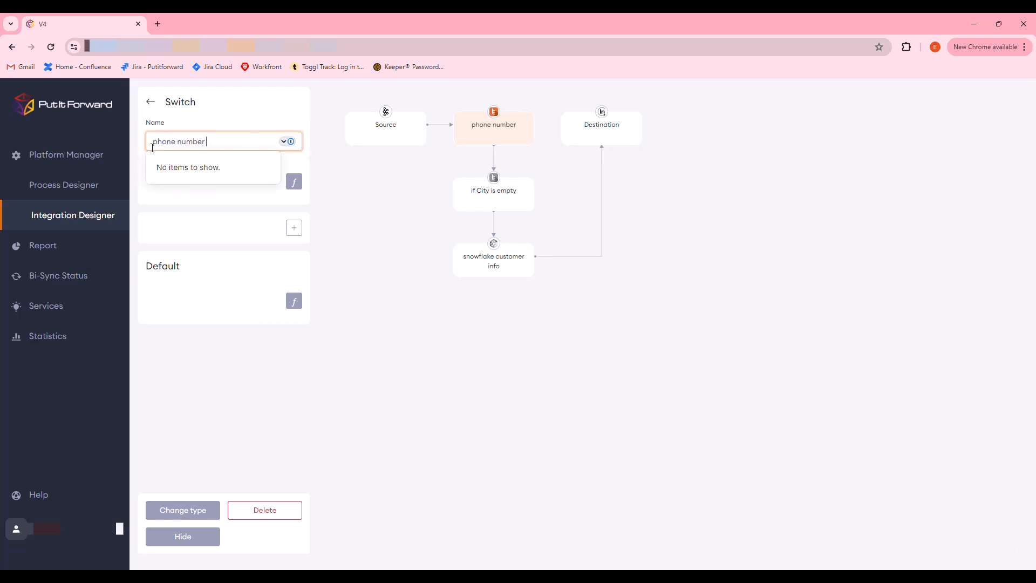
pyautogui.write(' format check')
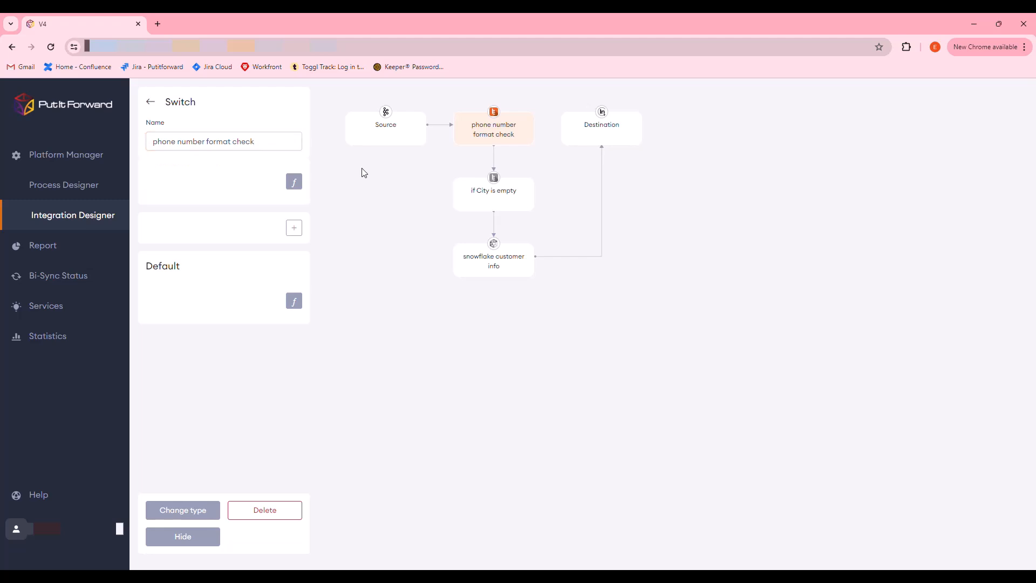
# - Set the phone number format check switch's input to Dynamic and link it to the source Phone field
pyautogui.click(293, 181)
pyautogui.click(179, 205)
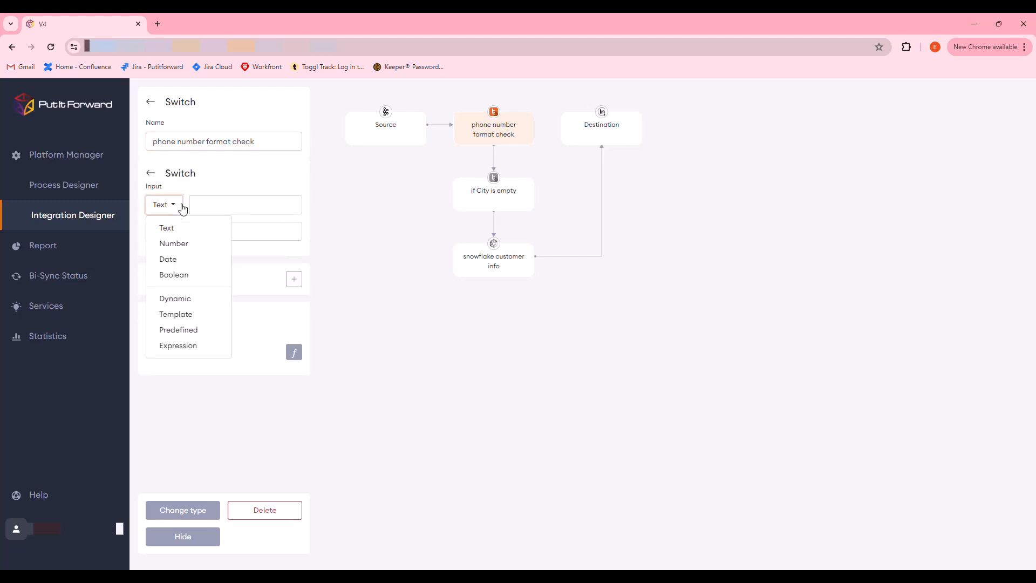
pyautogui.click(194, 296)
pyautogui.click(288, 232)
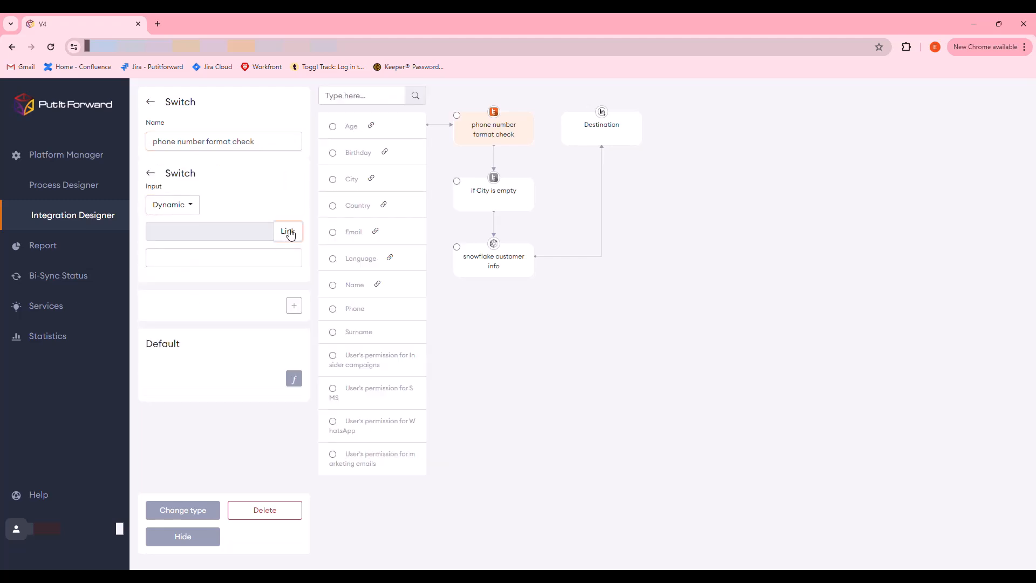
pyautogui.click(333, 309)
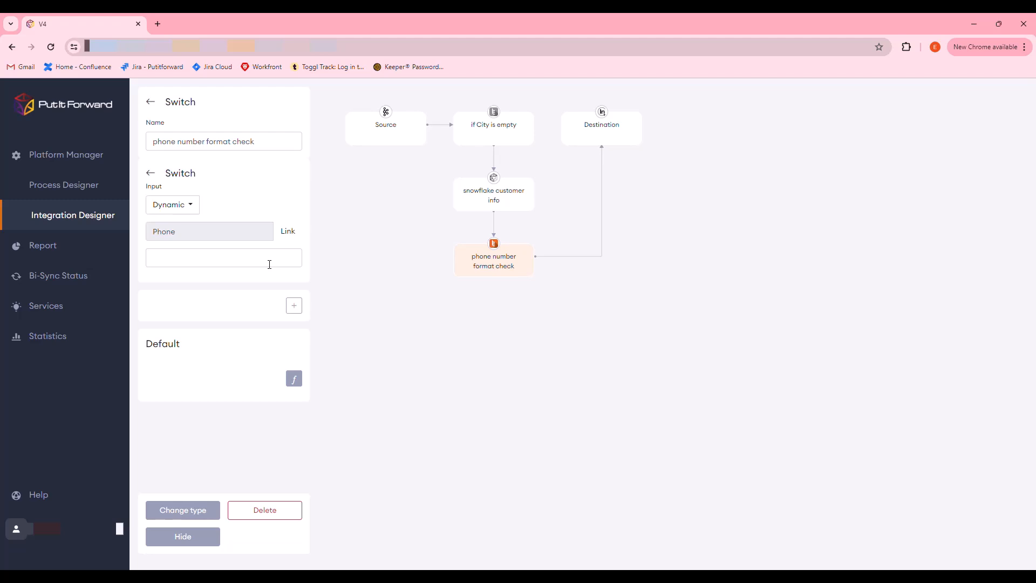
# - Apply the Does contain function to the switch's Phone input, looking for the text "+"
pyautogui.click(269, 264)
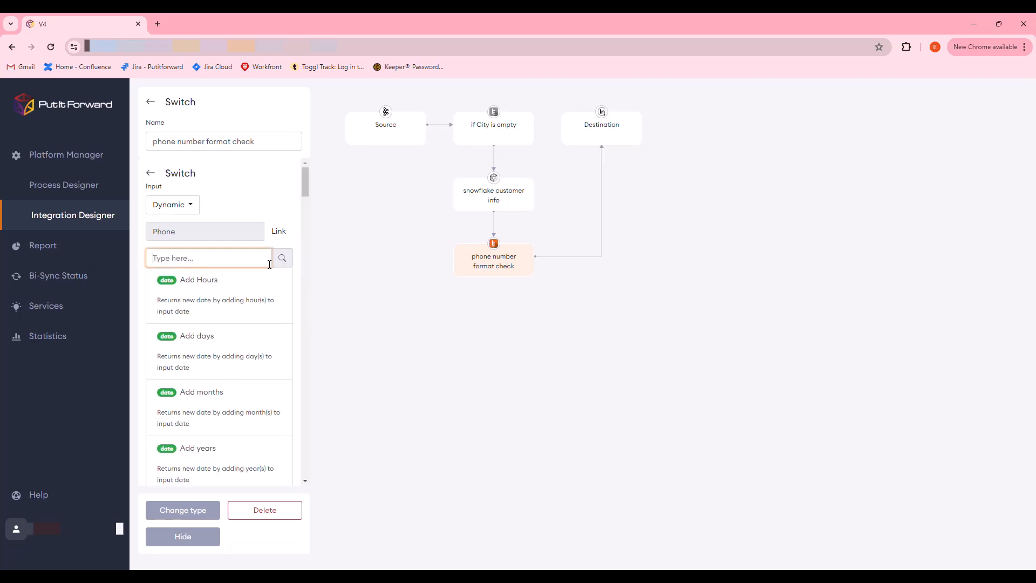
pyautogui.write('does')
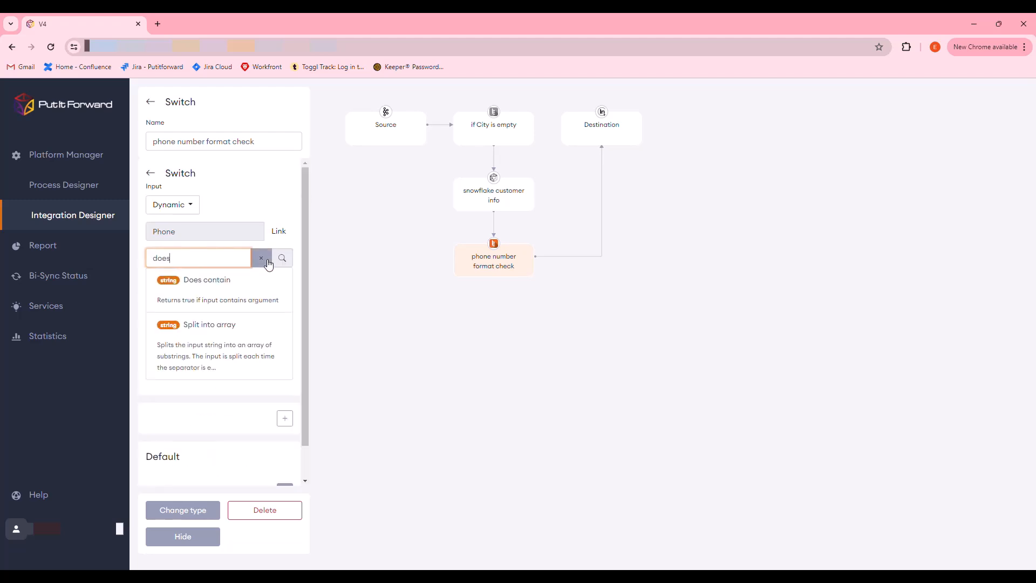
pyautogui.click(255, 289)
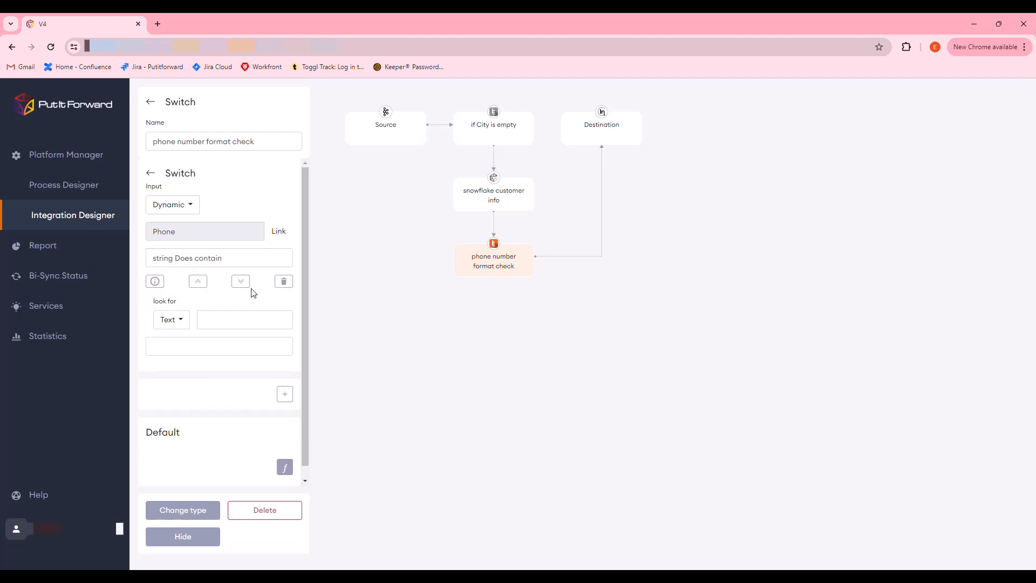
pyautogui.click(218, 327)
pyautogui.write('+')
pyautogui.click(151, 173)
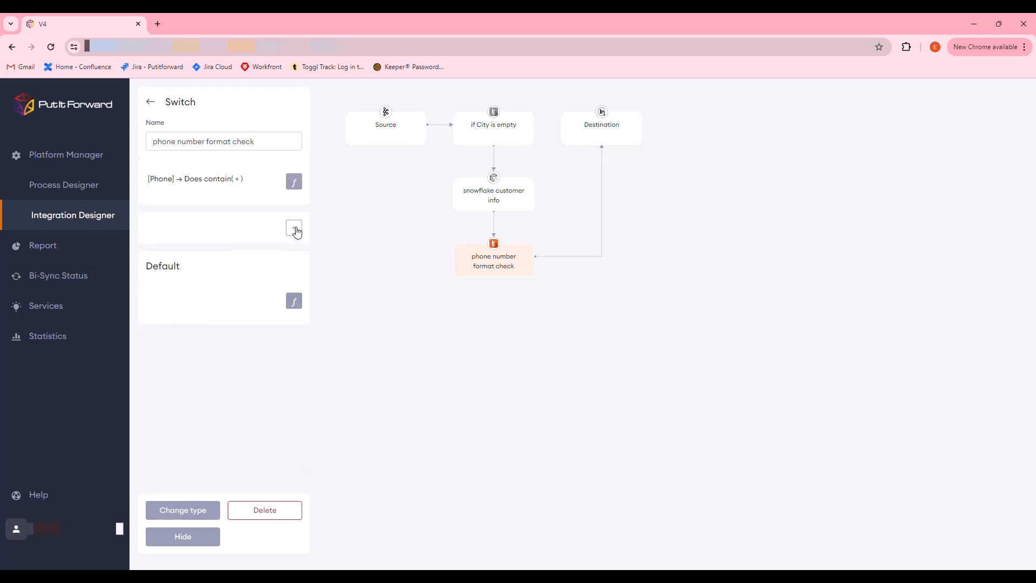
# - Add a case to the switch with its If condition set to Boolean true
pyautogui.click(298, 263)
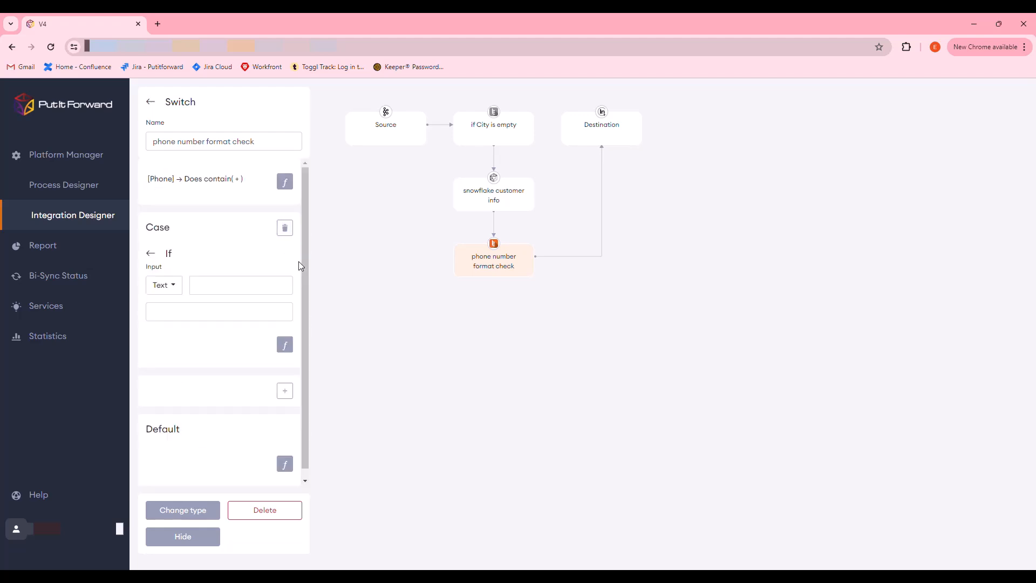
pyautogui.click(181, 285)
pyautogui.click(198, 351)
pyautogui.click(208, 289)
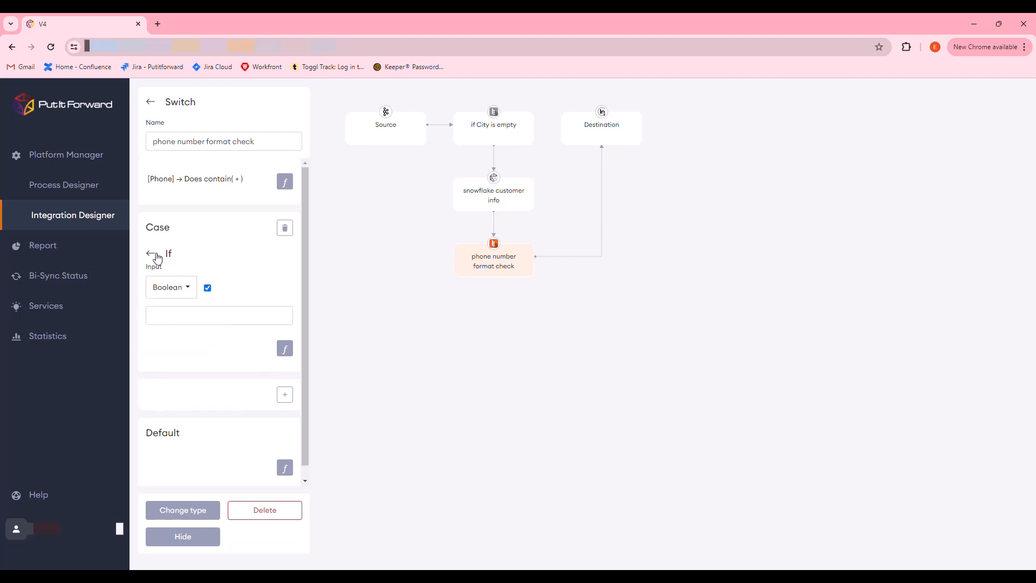
pyautogui.click(151, 253)
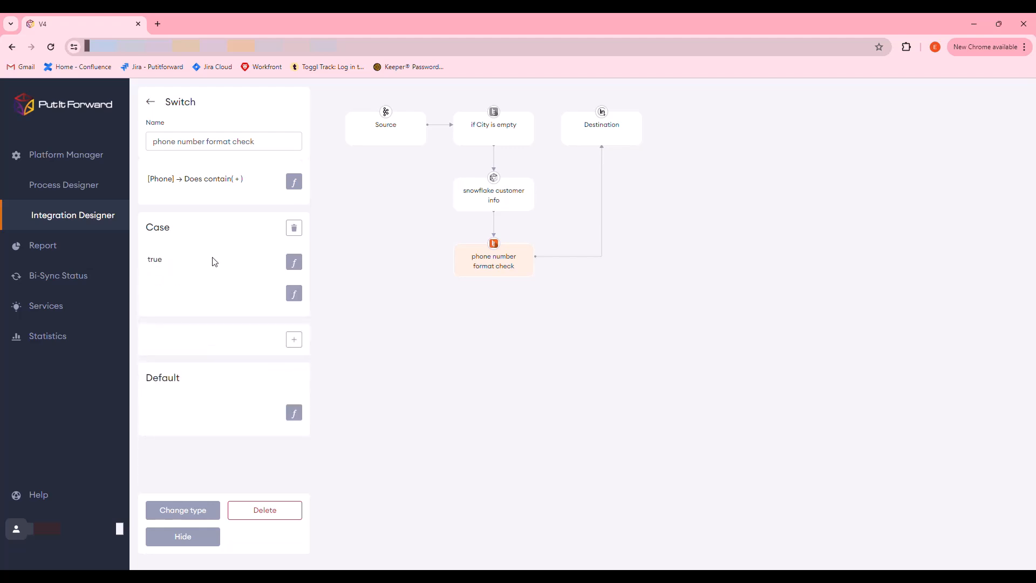
# - Set the true case's Then output to Dynamic, linked to the source Phone field
pyautogui.click(298, 298)
pyautogui.click(179, 320)
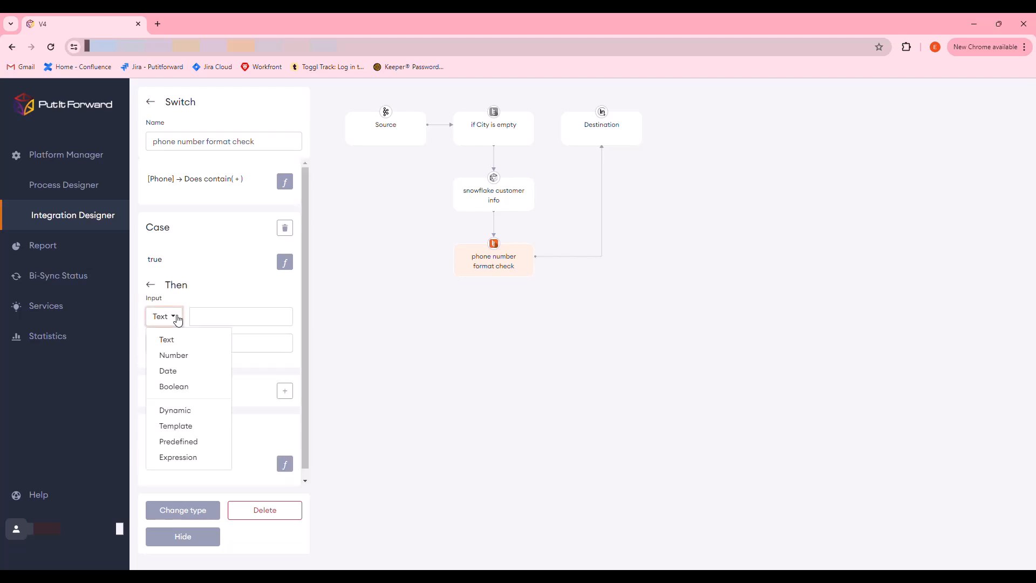
pyautogui.click(193, 404)
pyautogui.click(277, 342)
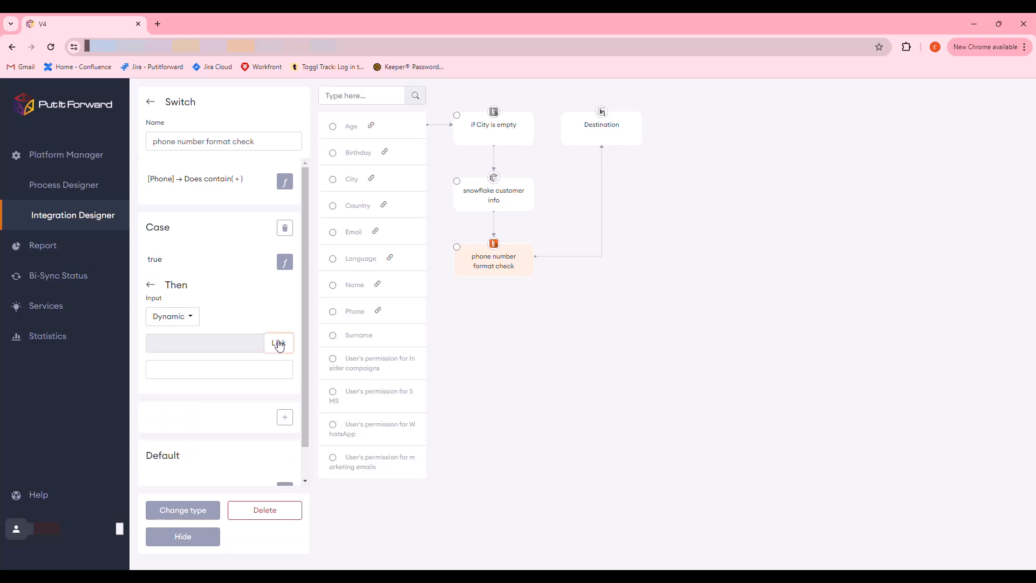
pyautogui.click(335, 316)
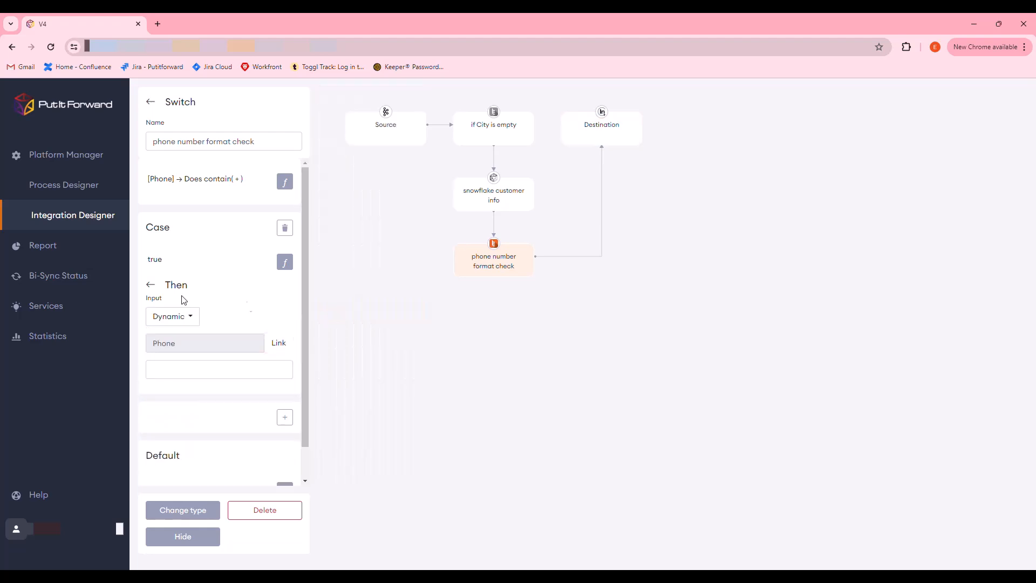
pyautogui.click(151, 285)
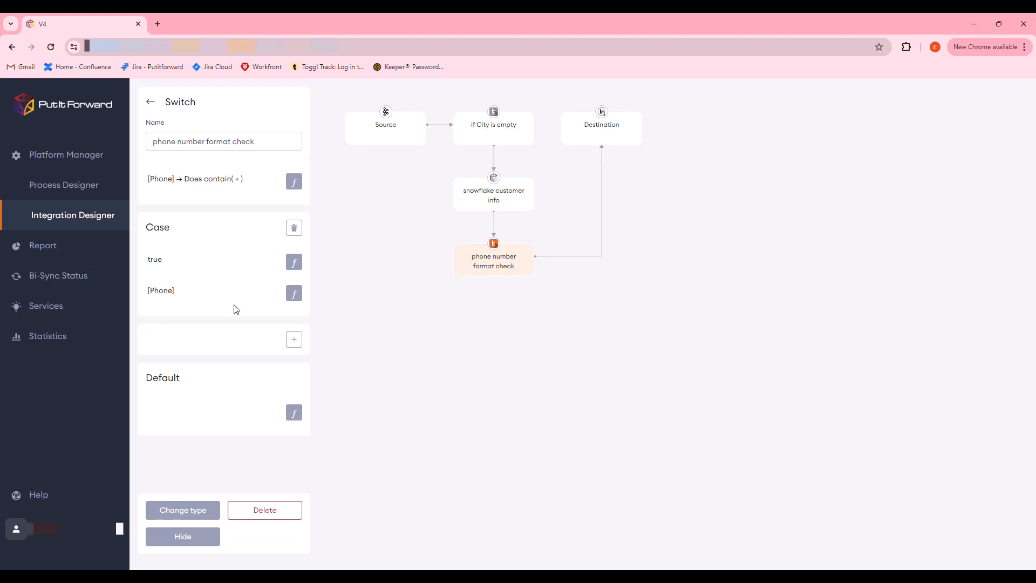
# - Set the switch's Default input to the text "+" and apply the string Concatenate function to it
pyautogui.click(299, 415)
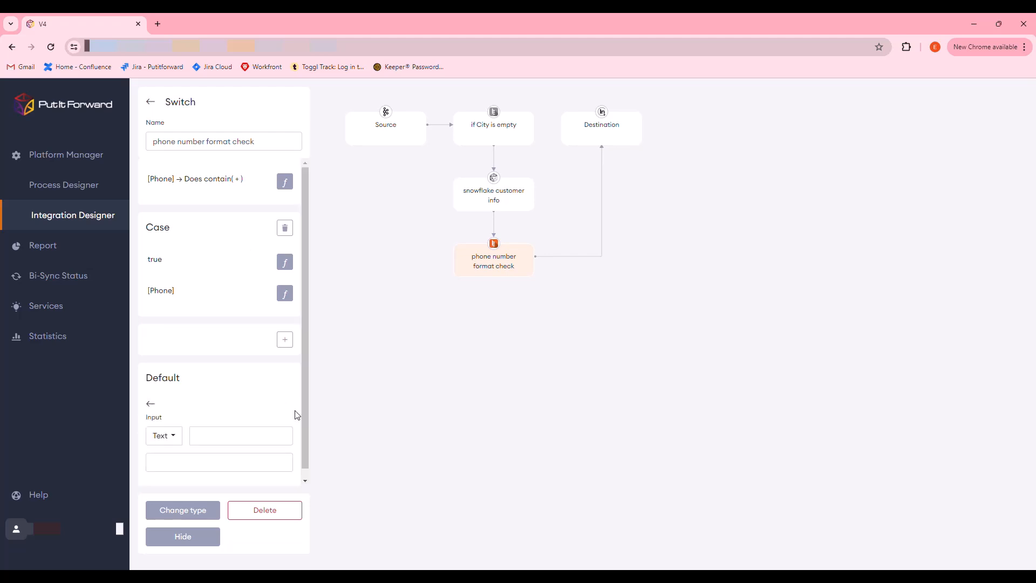
pyautogui.click(211, 427)
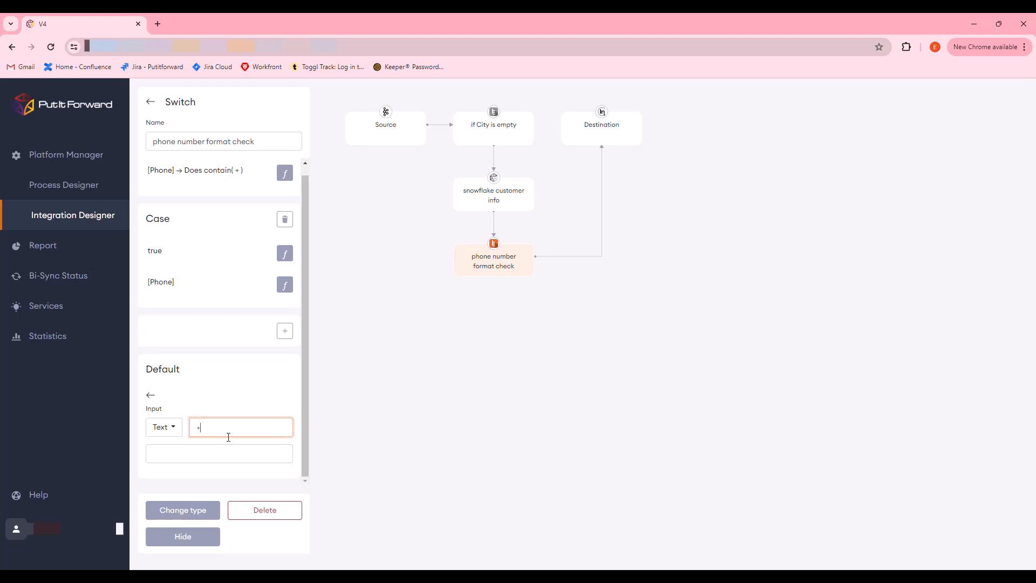
pyautogui.click(221, 453)
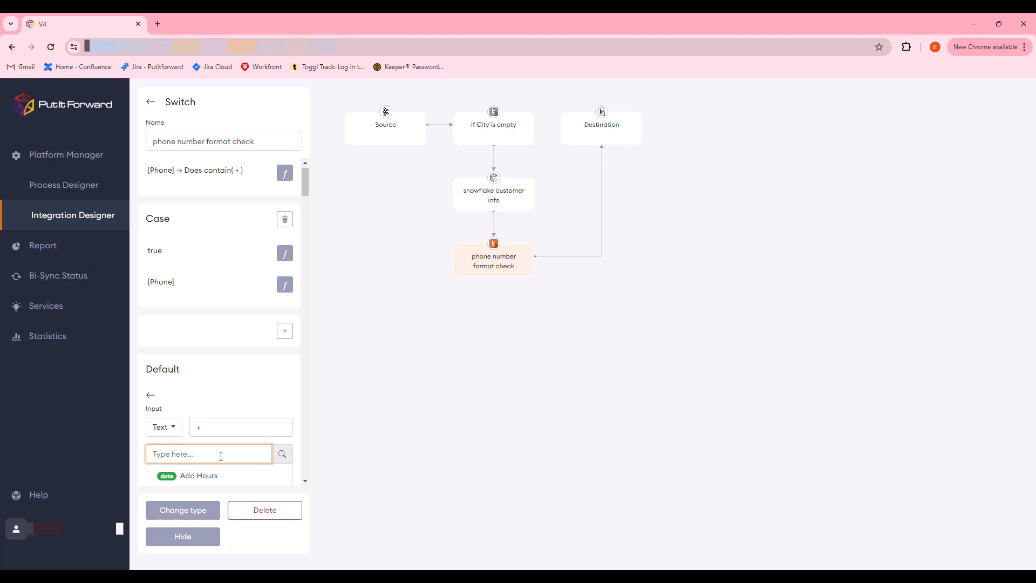
pyautogui.write('conc')
pyautogui.scroll(-1, 305, 408)
pyautogui.click(240, 441)
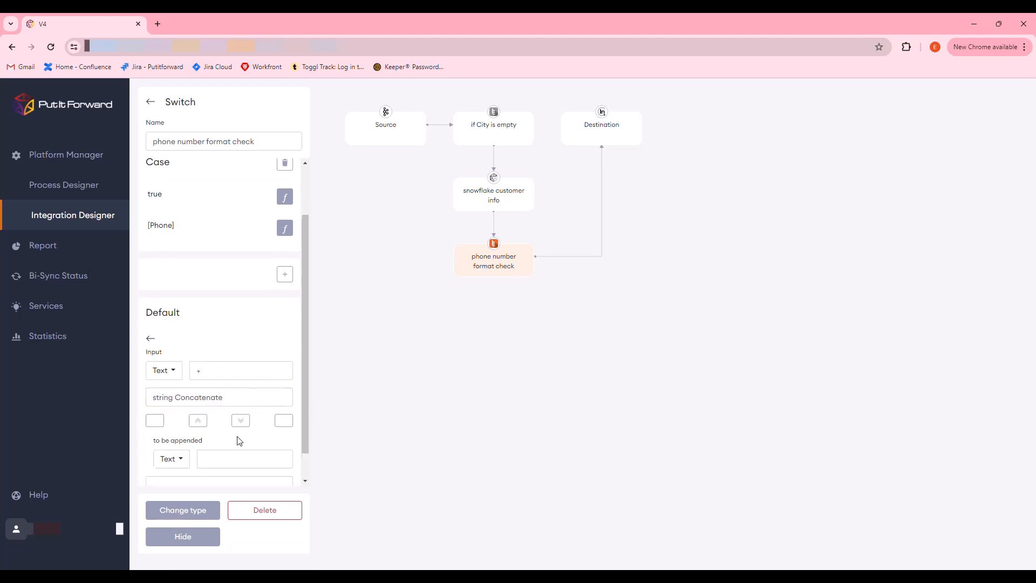
# - Set the Default concatenation's appended value to Dynamic, linked to the source Phone field
pyautogui.scroll(-1, 222, 454)
pyautogui.click(183, 429)
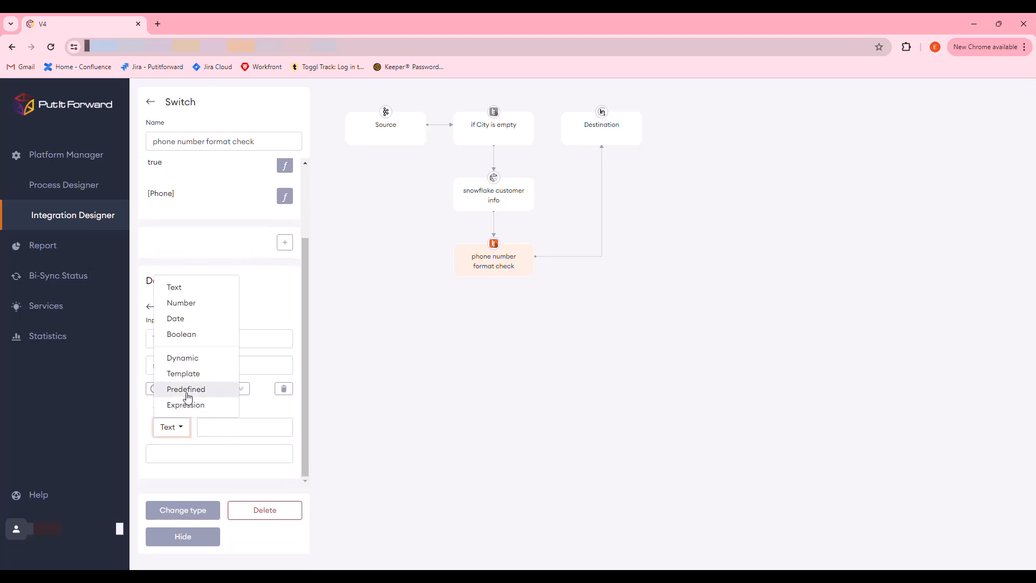
pyautogui.click(182, 358)
pyautogui.click(279, 454)
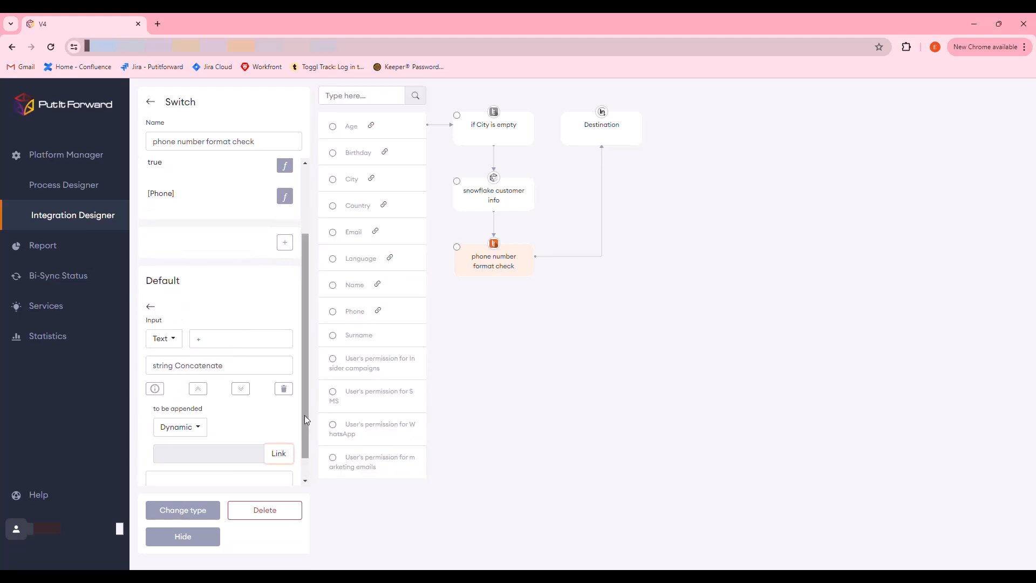
pyautogui.click(335, 313)
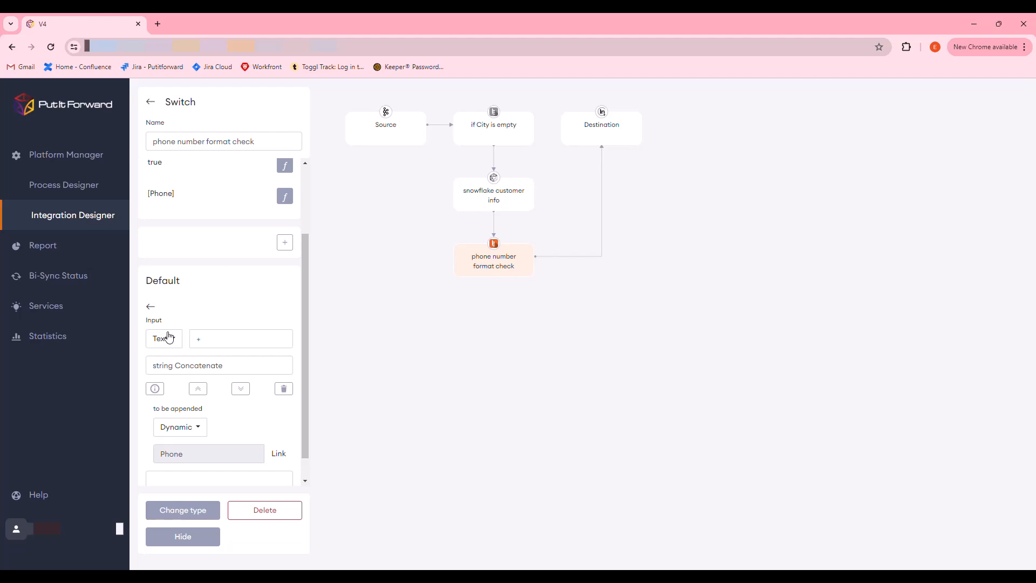
pyautogui.click(151, 306)
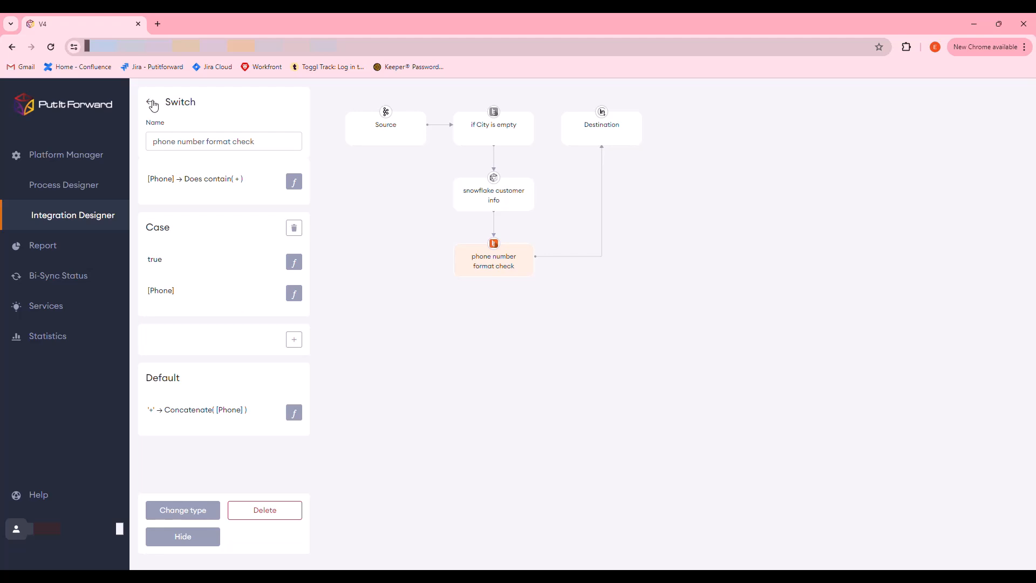
# - Link the destination's Phone field to the phone number format check switch and Surname to the source Surname field
pyautogui.click(151, 101)
pyautogui.scroll(-3, 231, 296)
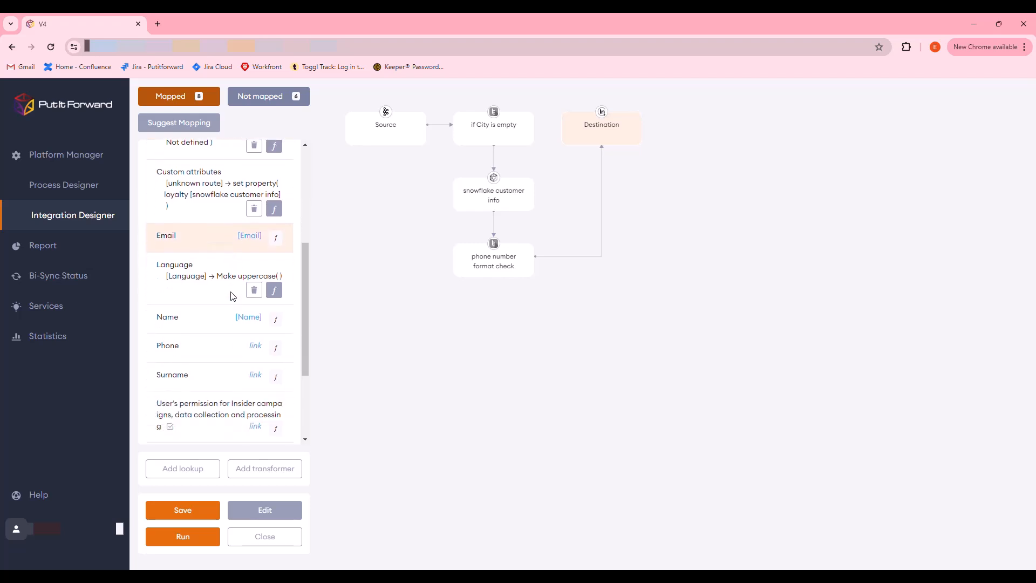
pyautogui.click(258, 351)
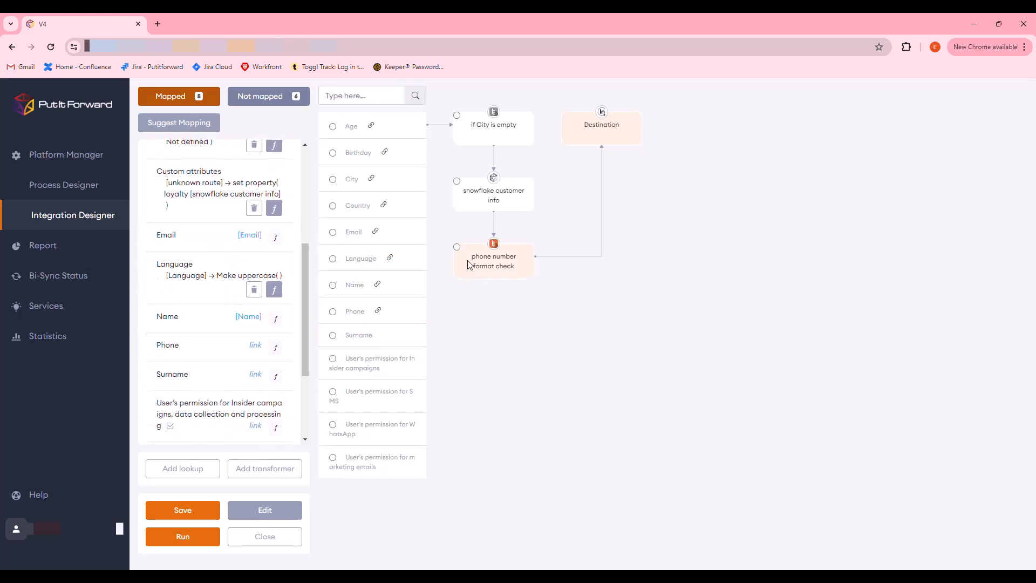
pyautogui.click(458, 248)
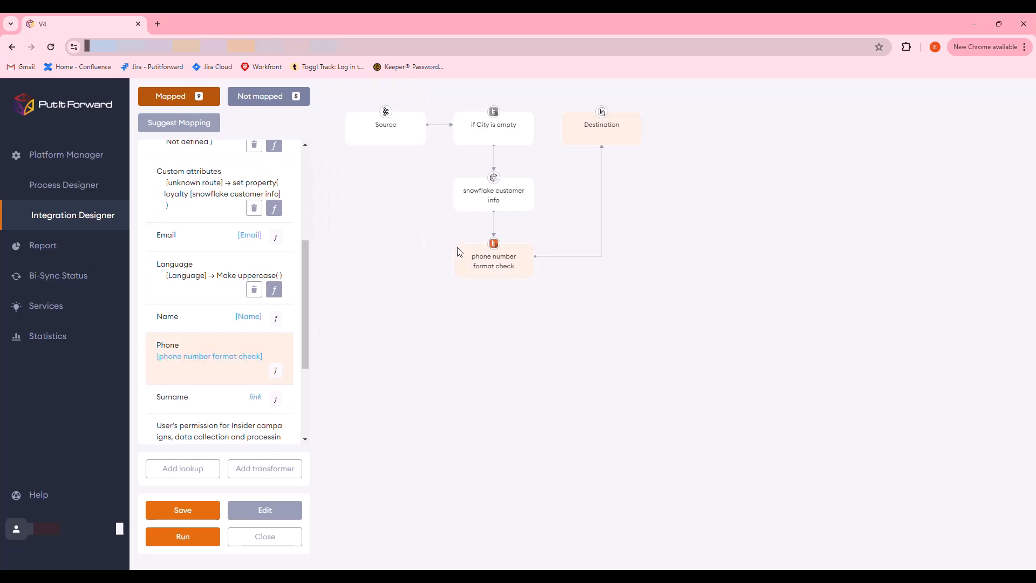
pyautogui.click(256, 397)
pyautogui.click(333, 337)
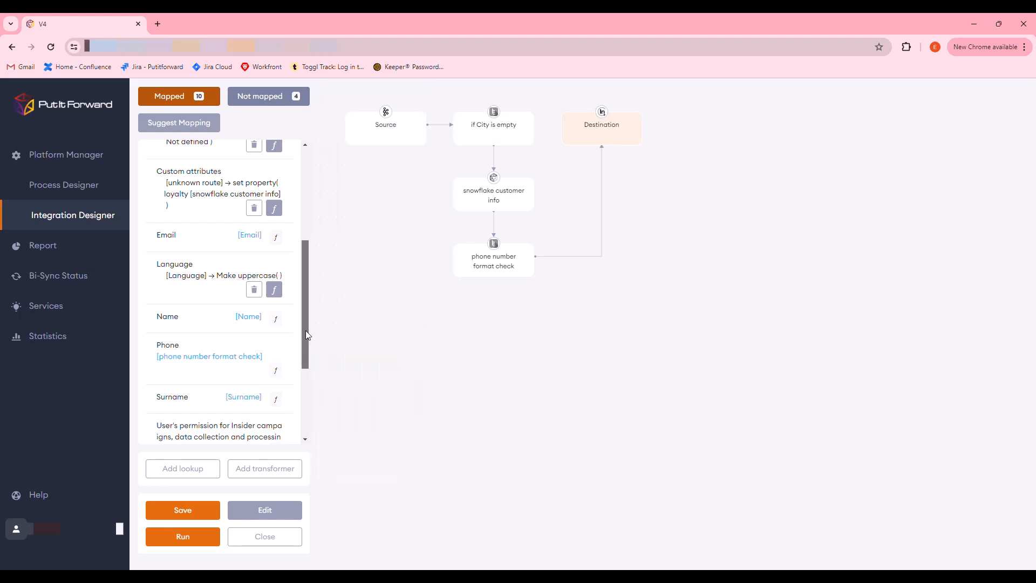
# - Apply the string Make lowercase function to the destination's Surname mapping
pyautogui.moveTo(306, 330); pyautogui.dragTo(305, 349)
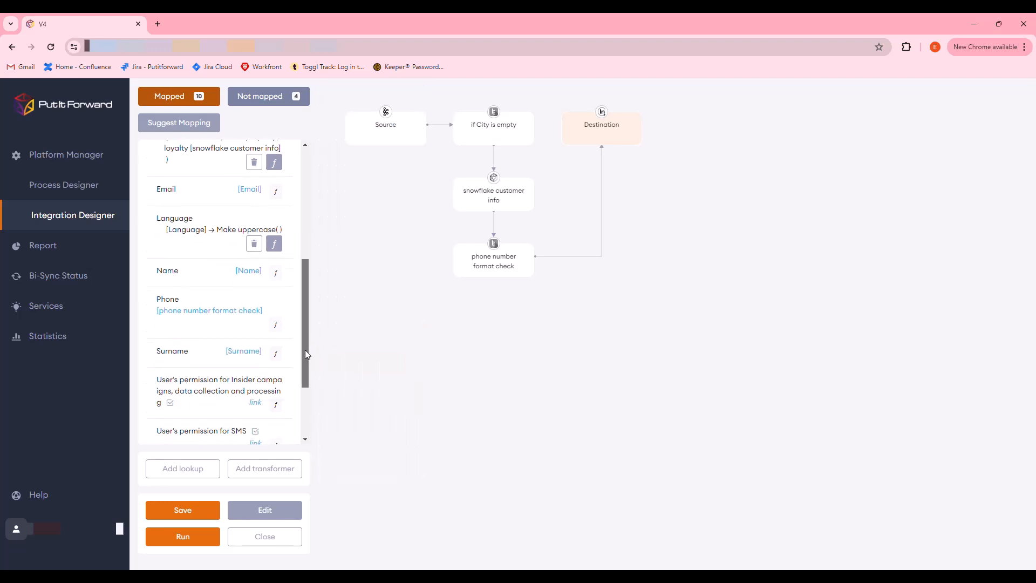
pyautogui.click(277, 354)
pyautogui.click(240, 211)
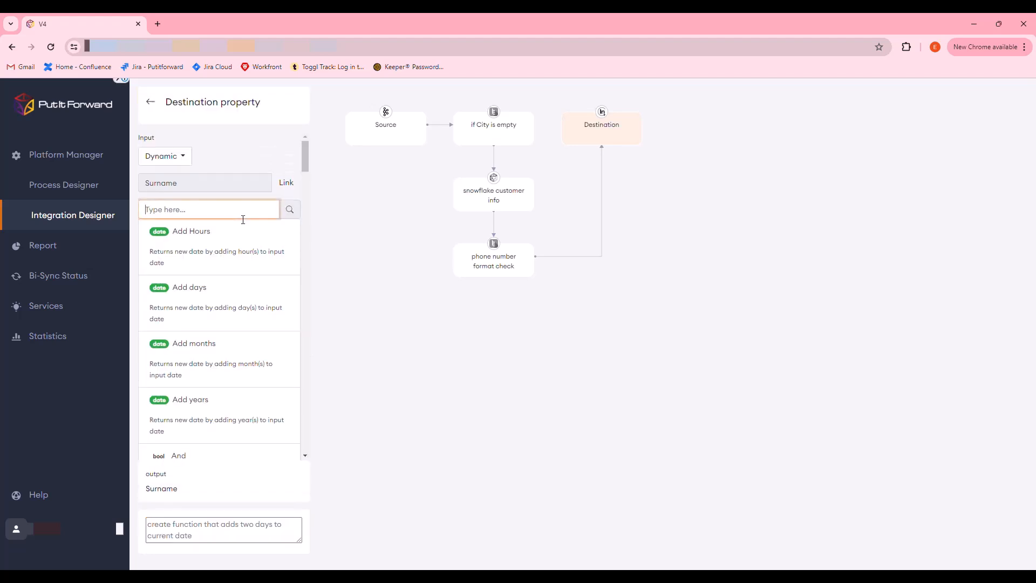
pyautogui.write('lower')
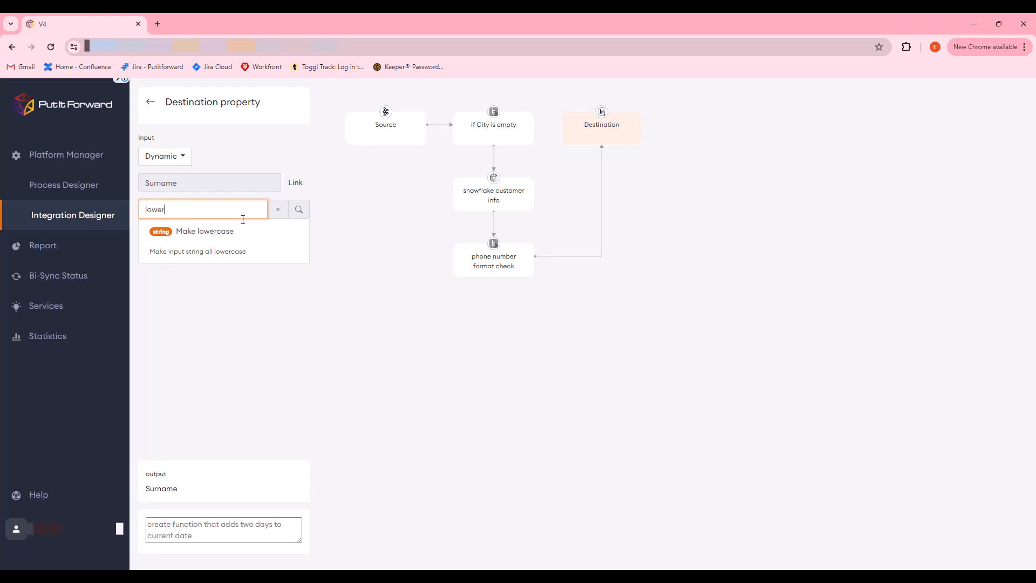
pyautogui.click(250, 251)
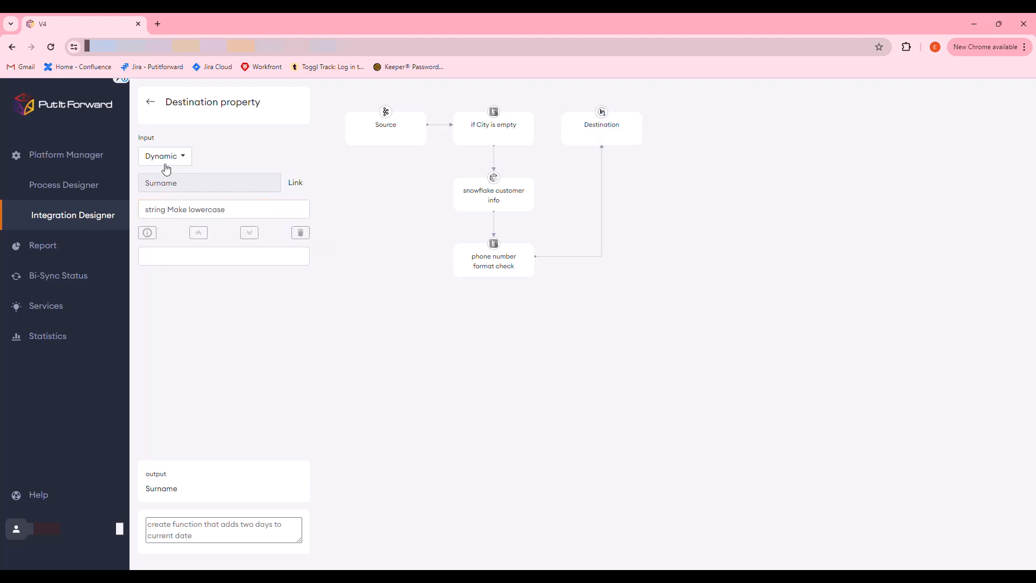
pyautogui.click(154, 104)
# - Link the destination's Insider campaigns permission field to the source User's permission for Insider campaigns and apply the Parse boolean function
pyautogui.moveTo(303, 239); pyautogui.dragTo(306, 403)
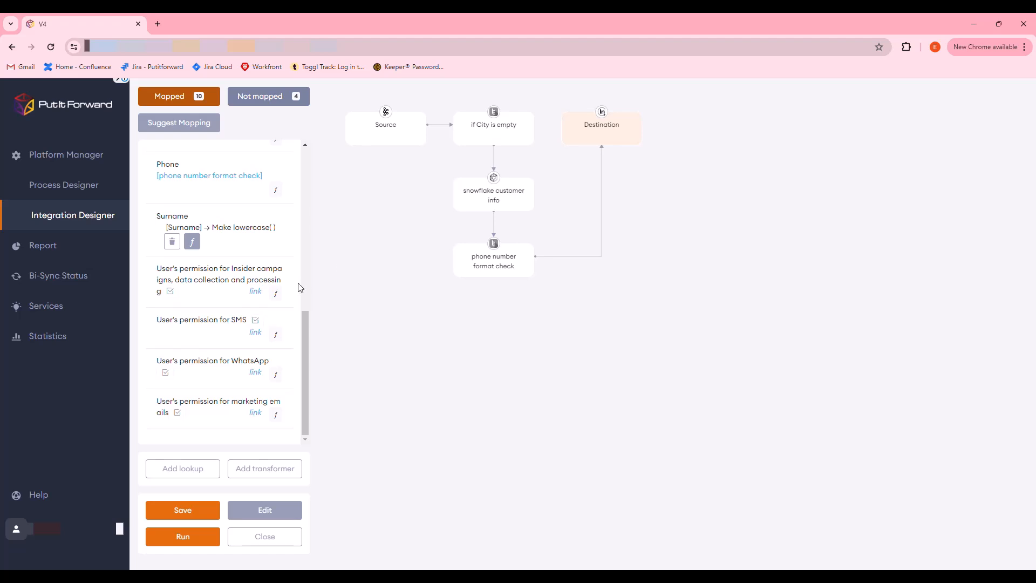
pyautogui.click(276, 294)
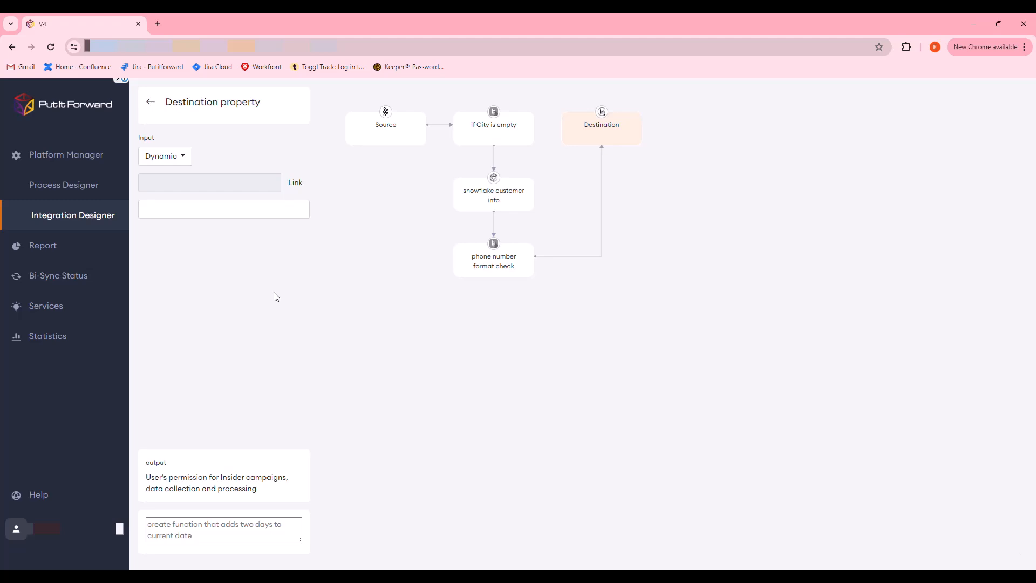
pyautogui.click(297, 183)
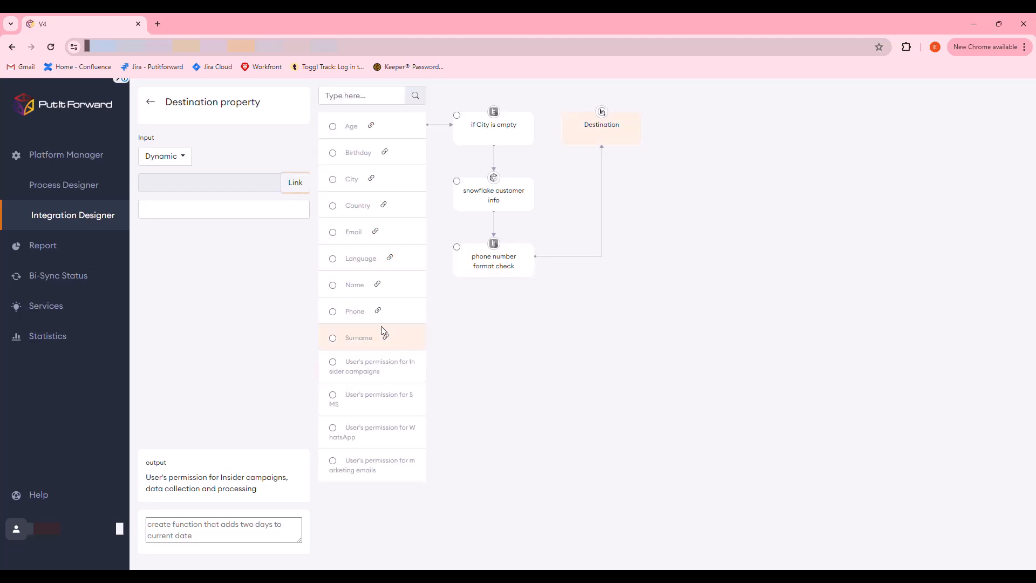
pyautogui.click(334, 367)
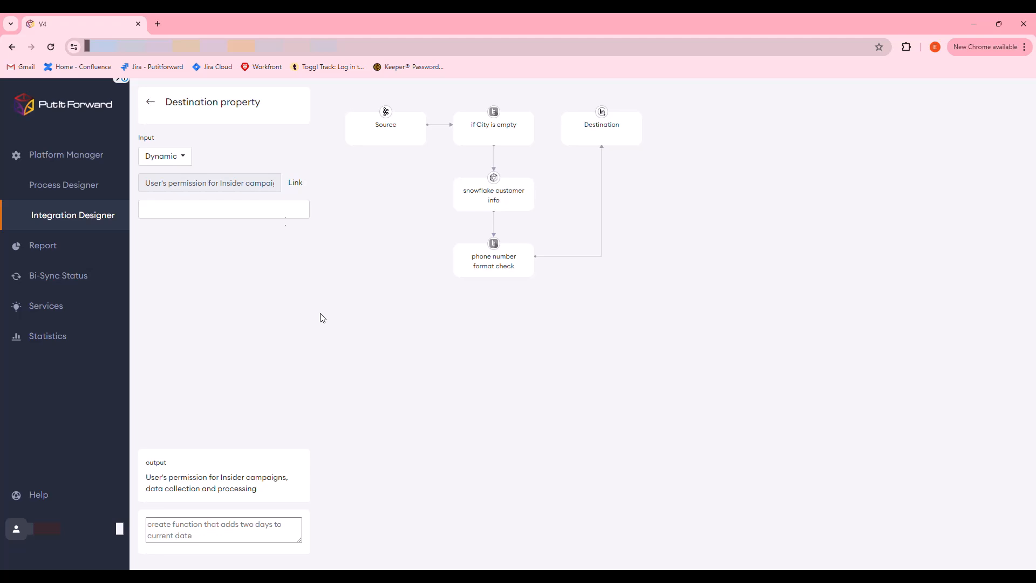
pyautogui.click(283, 216)
pyautogui.write('parse')
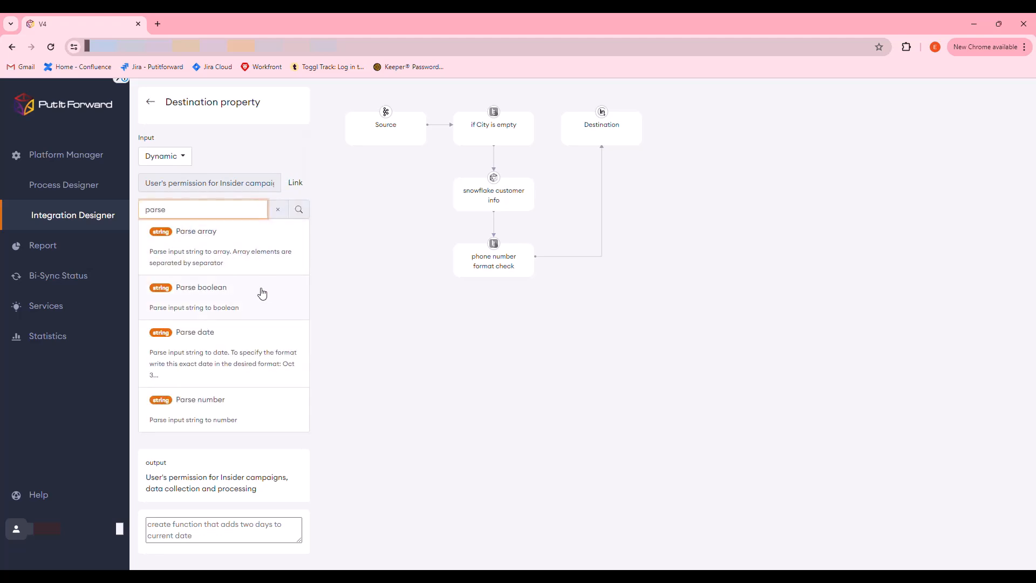
pyautogui.click(250, 303)
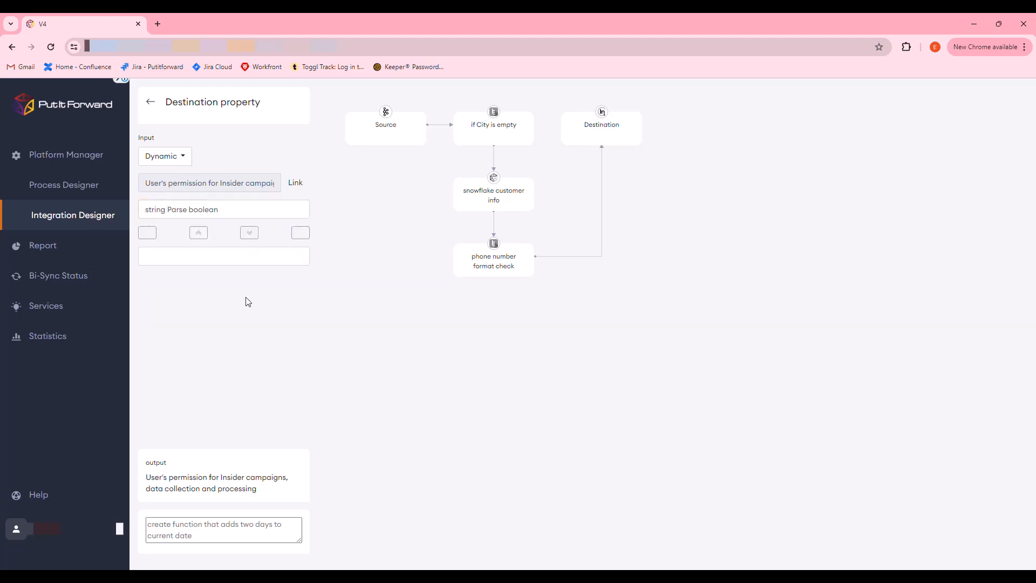
pyautogui.click(153, 105)
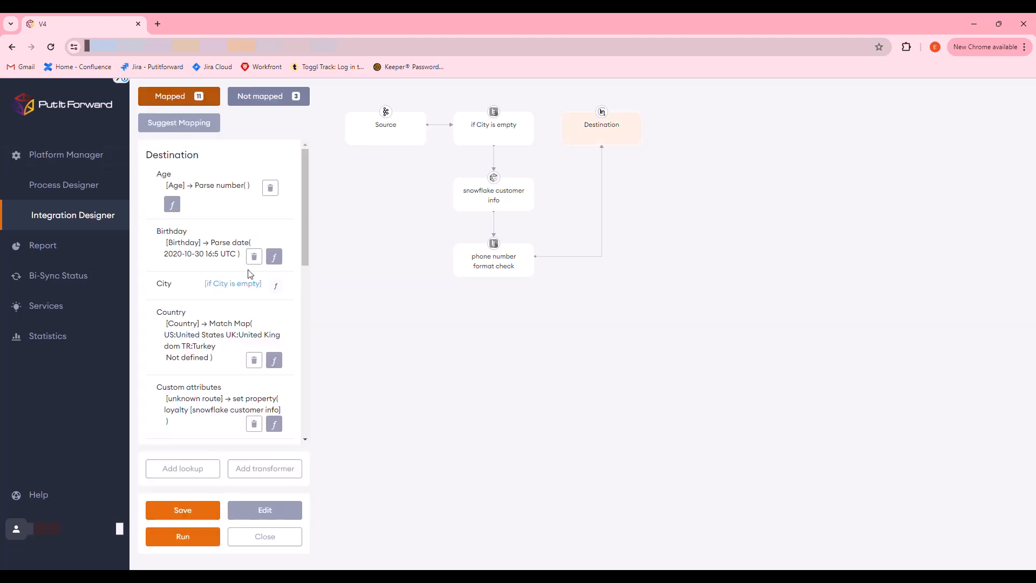
# - Add a Switch transformer to the integration and name it "permission for SMS"
pyautogui.moveTo(300, 199); pyautogui.dragTo(312, 376)
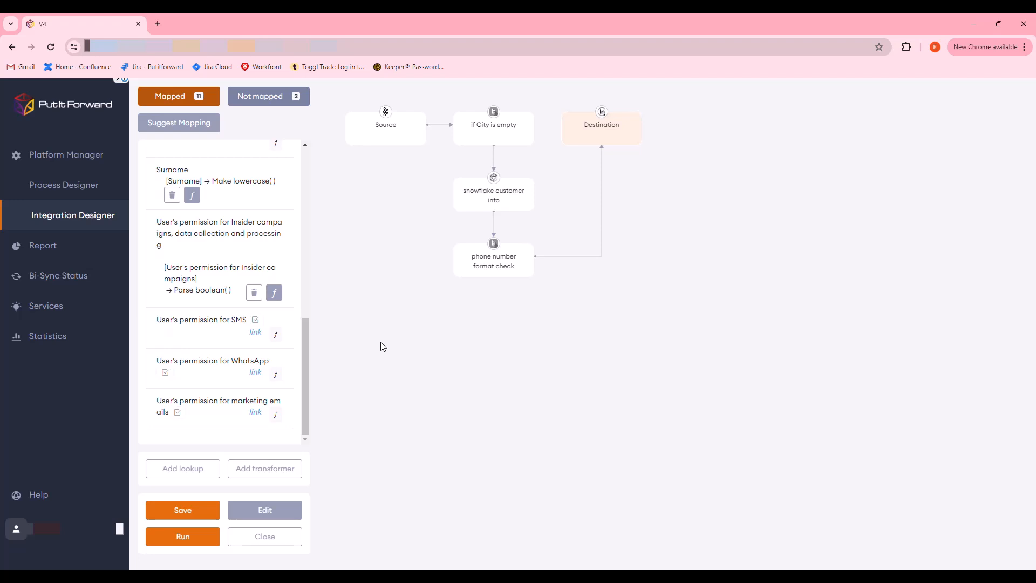
pyautogui.click(289, 468)
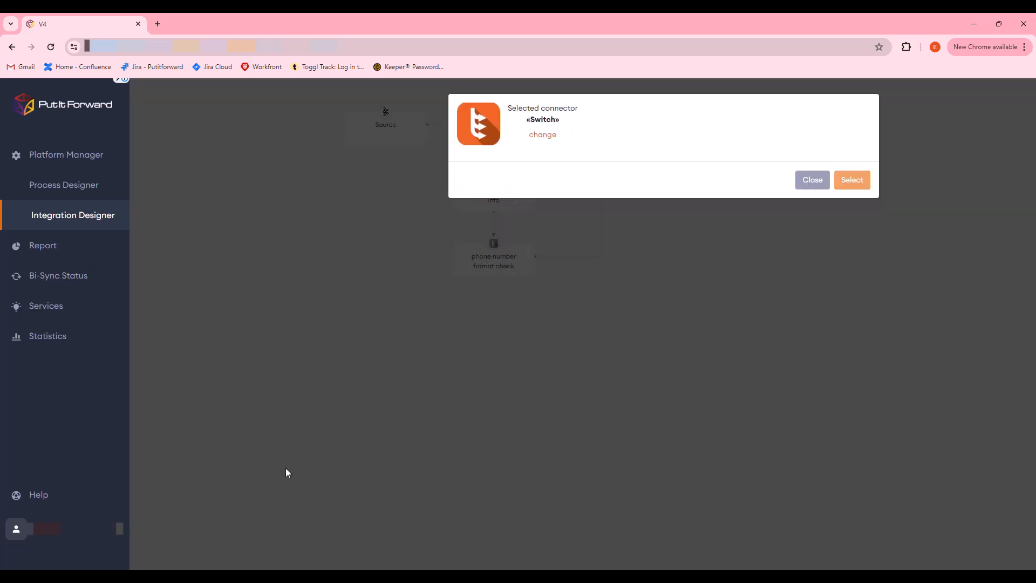
pyautogui.click(777, 168)
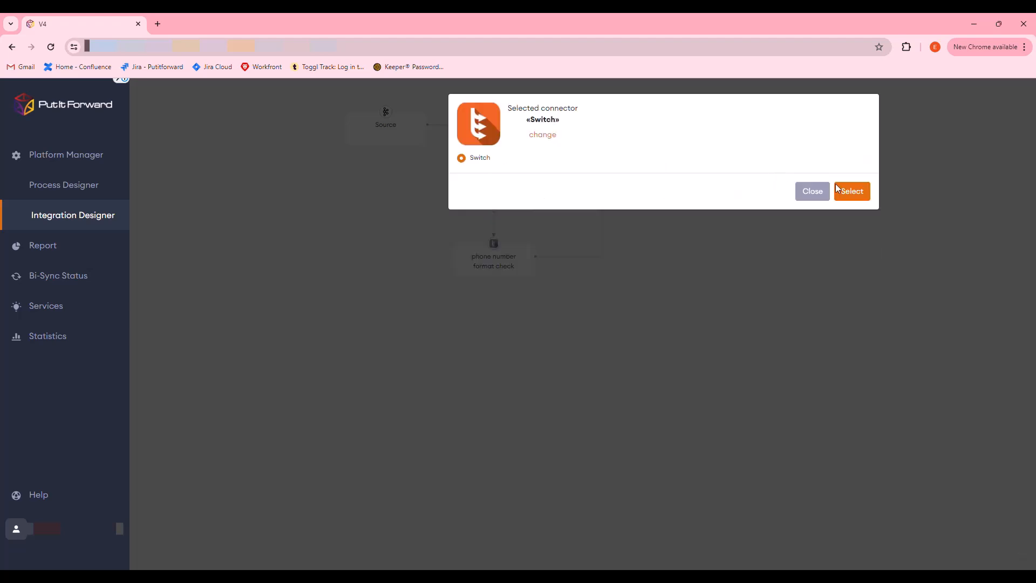
pyautogui.click(851, 192)
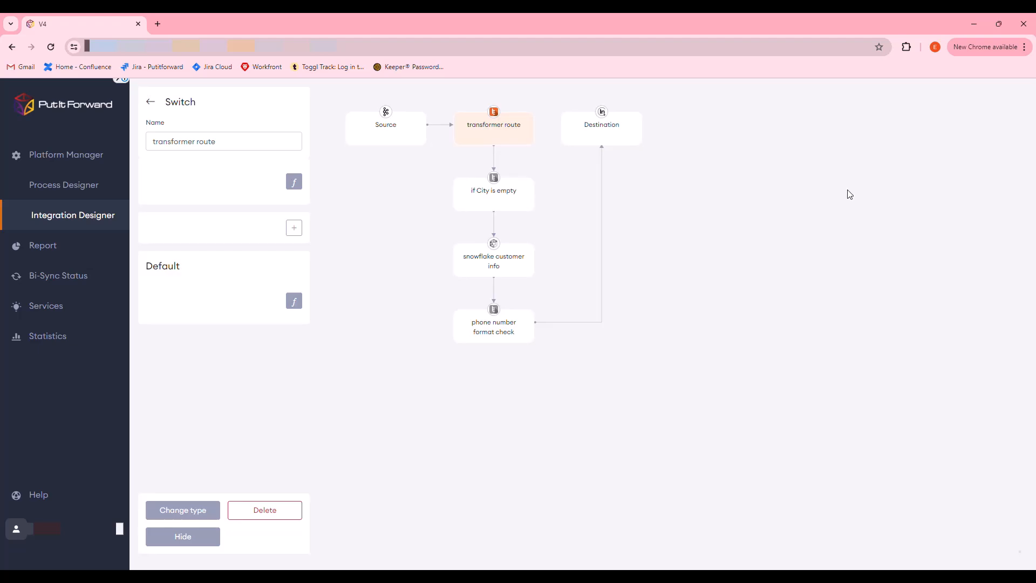
pyautogui.moveTo(253, 141); pyautogui.dragTo(133, 138)
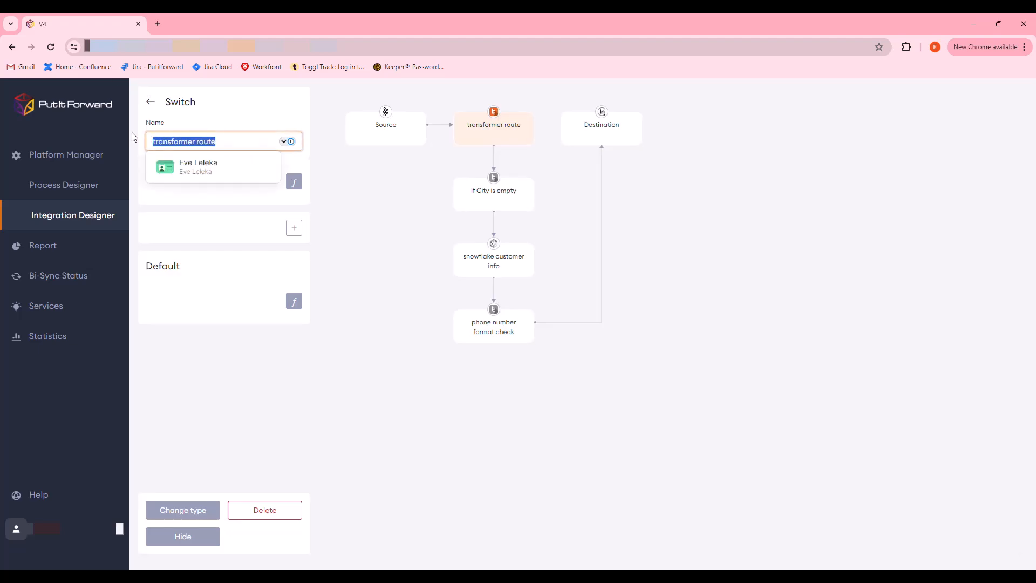
pyautogui.write('permissio')
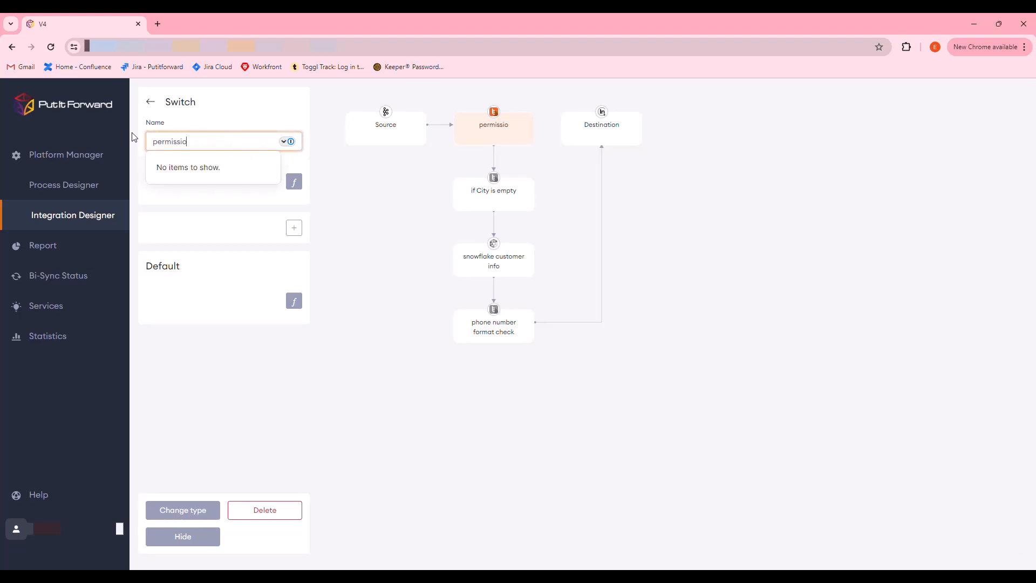
pyautogui.write('n for SMS')
# - Set the permission for SMS switch's input to Dynamic, linked to the source User's permission for SMS field
pyautogui.click(294, 181)
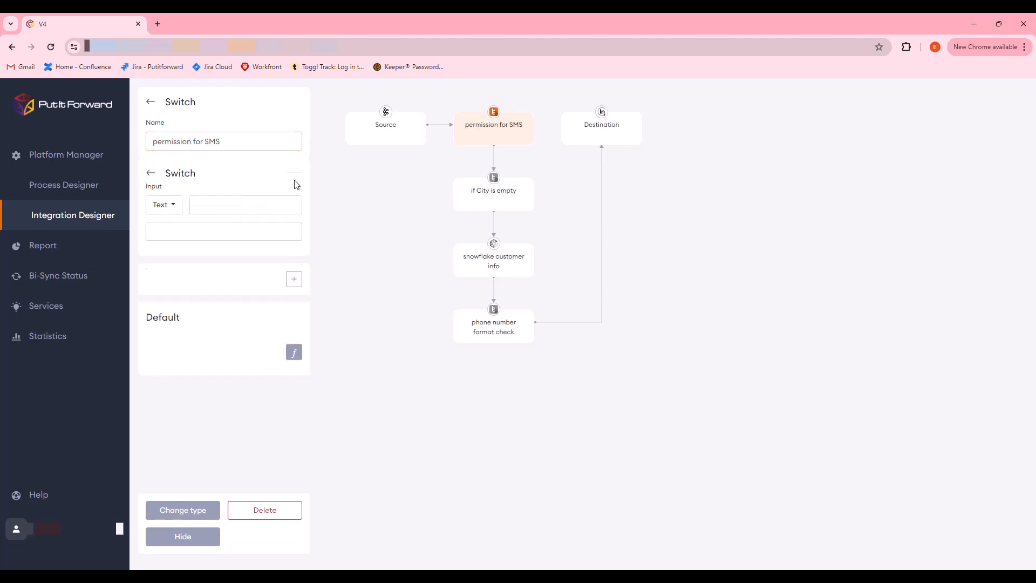
pyautogui.click(164, 204)
pyautogui.click(186, 296)
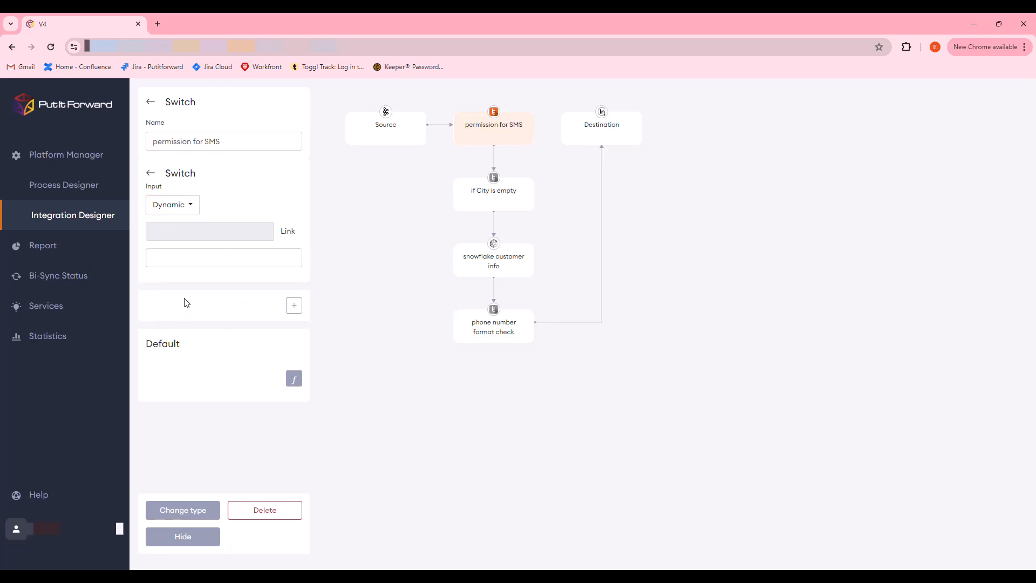
pyautogui.click(286, 233)
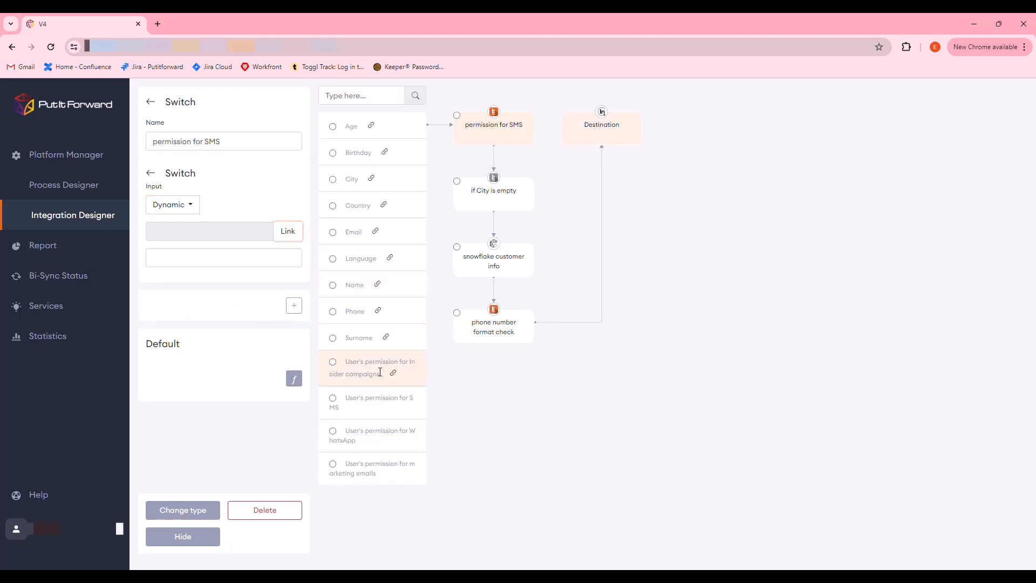
pyautogui.click(332, 400)
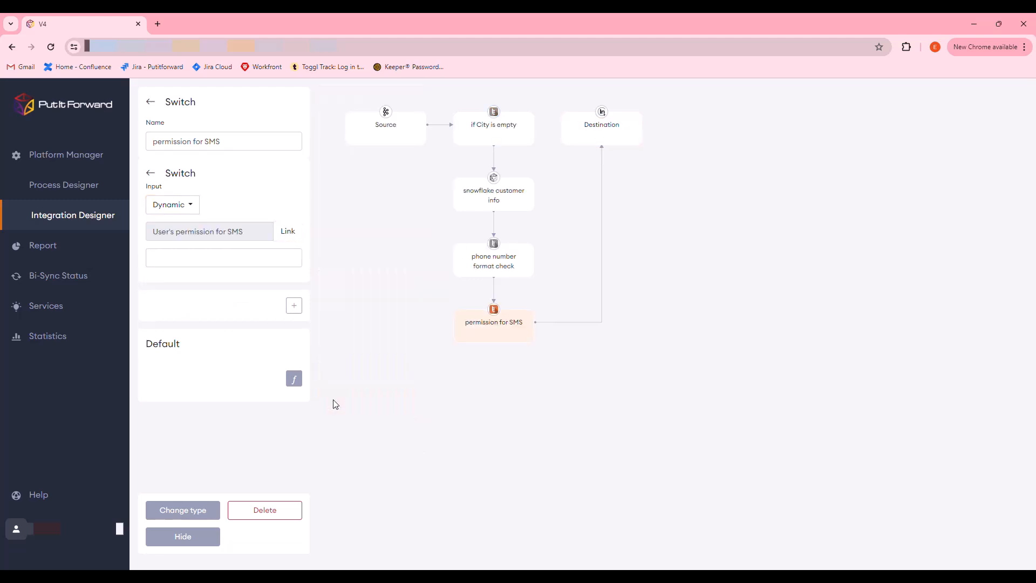
# - Apply the Is equal? function to the switch's input with the text argument "Yes"
pyautogui.click(247, 257)
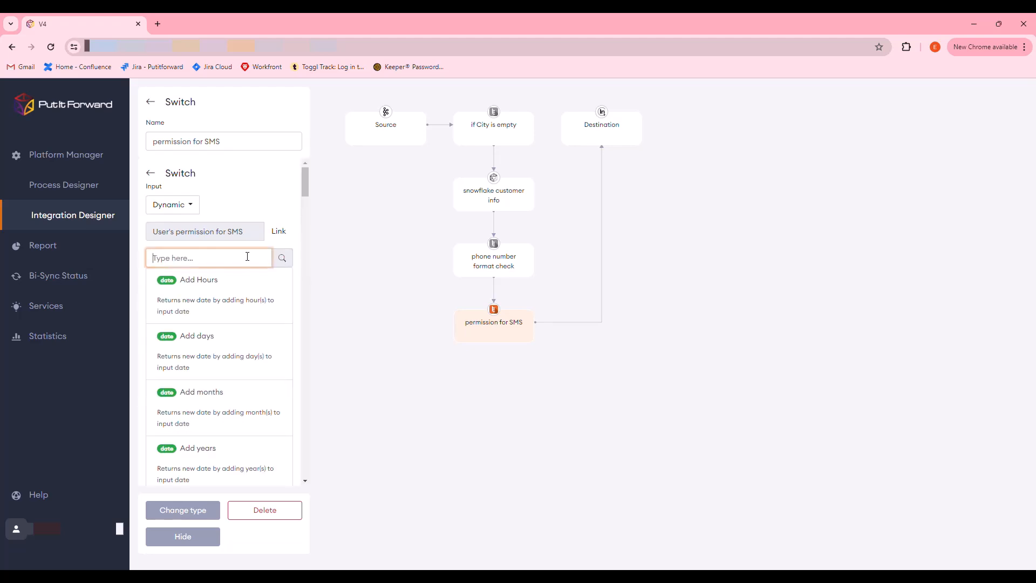
pyautogui.write('is')
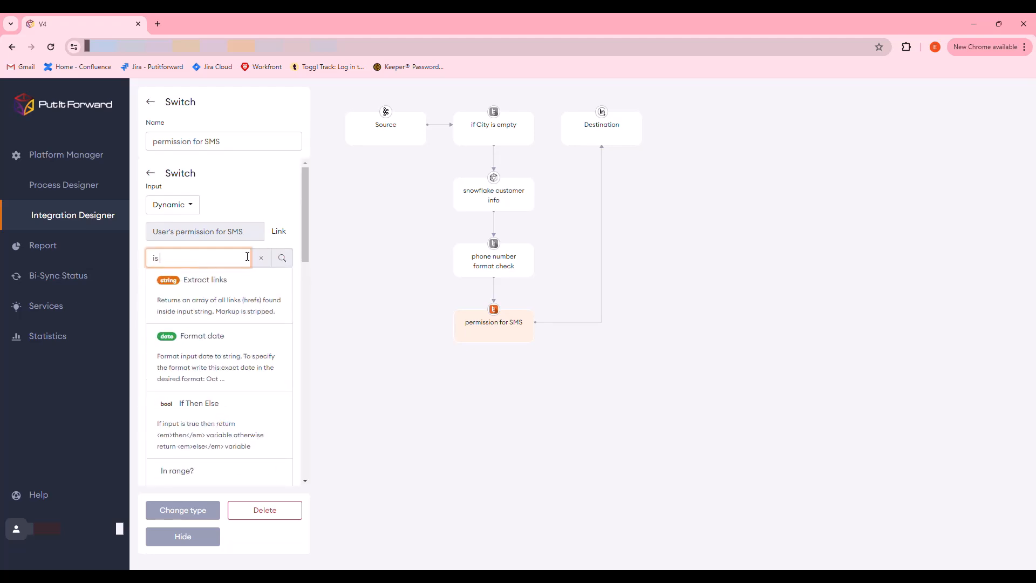
pyautogui.write(' eq')
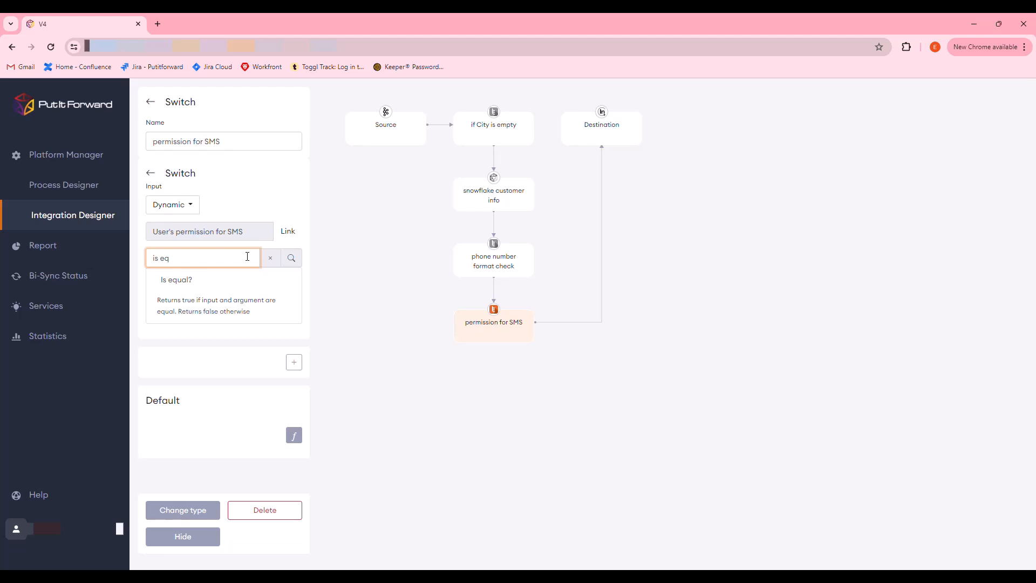
pyautogui.click(266, 307)
pyautogui.click(226, 324)
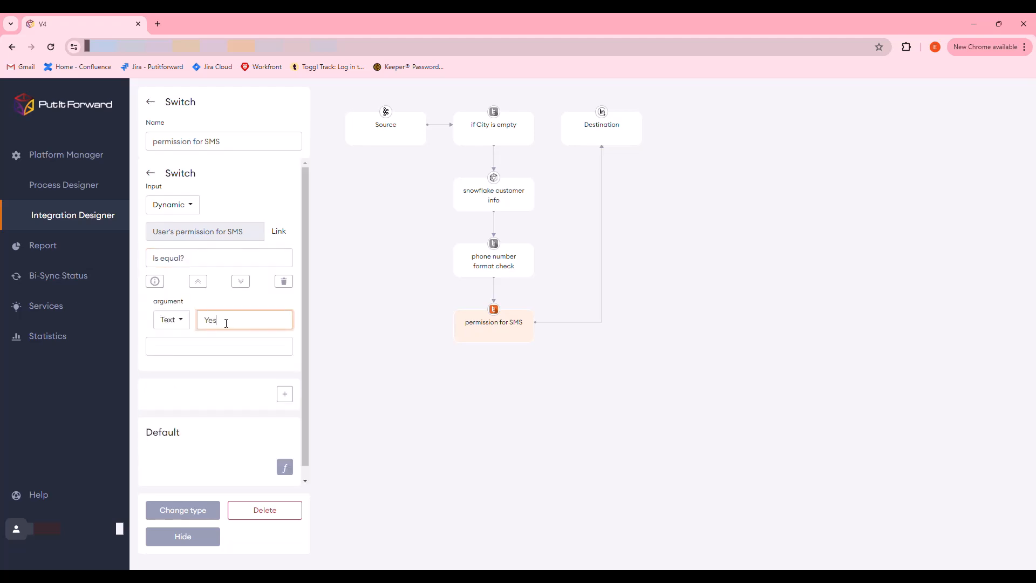
pyautogui.click(151, 173)
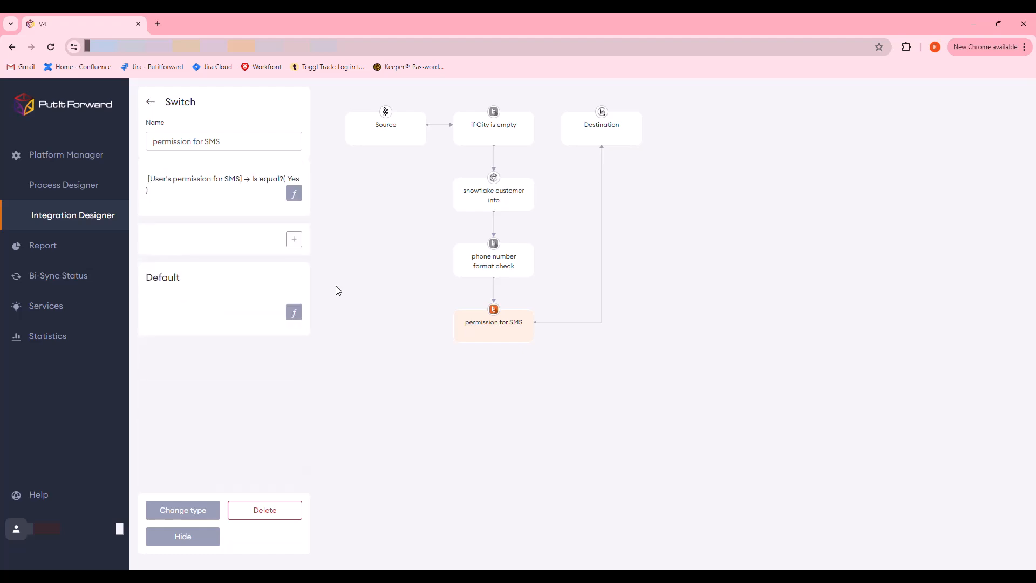
# - Add a case to the permission for SMS switch and set its If condition to Boolean true
pyautogui.click(293, 239)
pyautogui.click(294, 272)
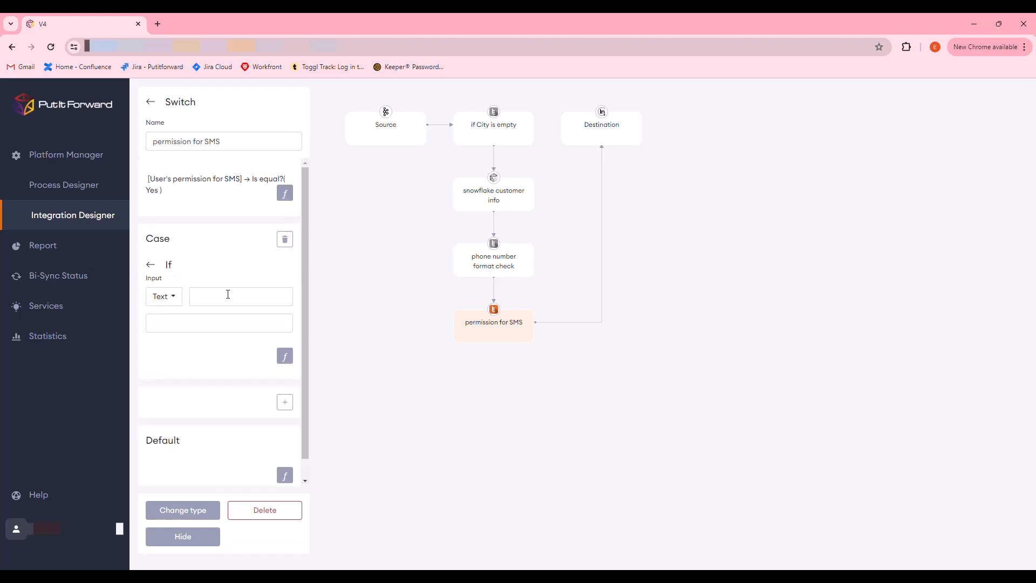
pyautogui.click(179, 296)
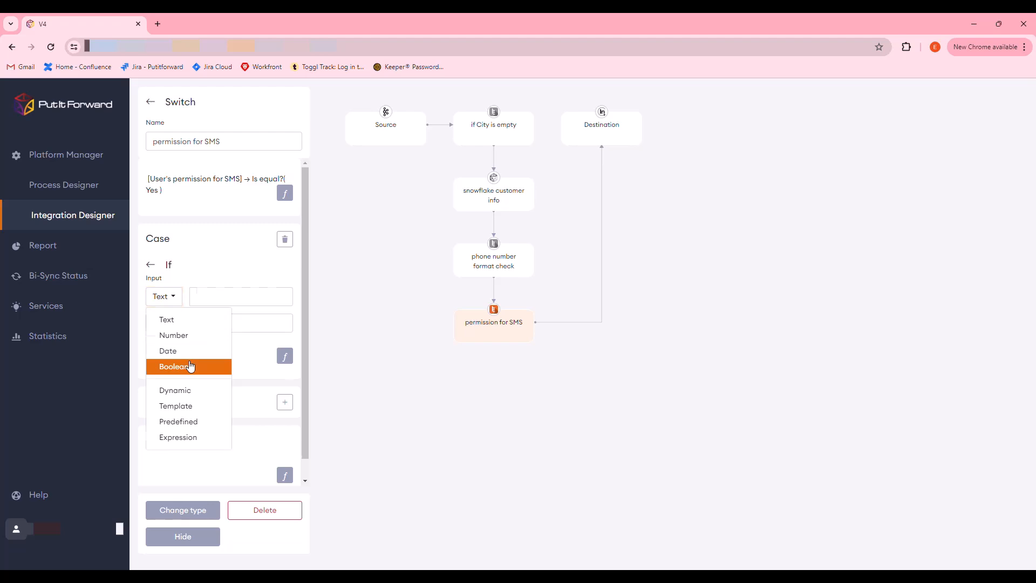
pyautogui.click(190, 366)
pyautogui.click(208, 299)
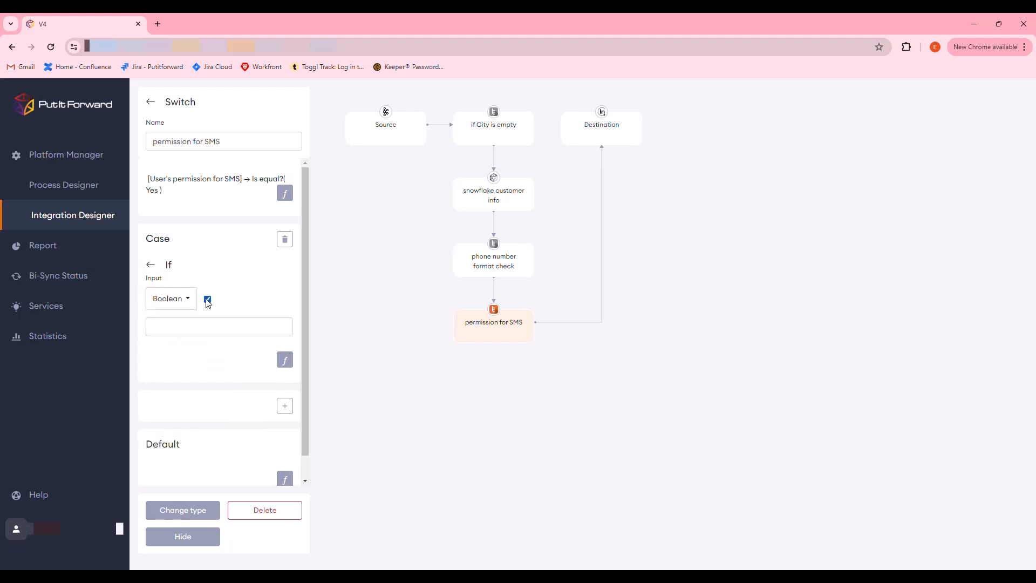
pyautogui.click(155, 268)
# - Set the true case's Then output to Boolean true
pyautogui.click(287, 300)
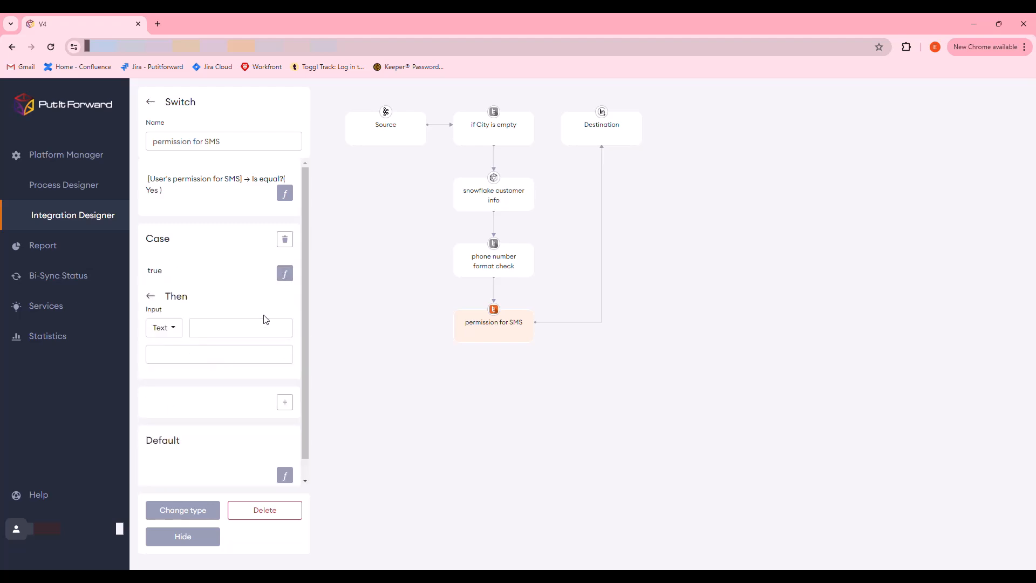
pyautogui.click(177, 328)
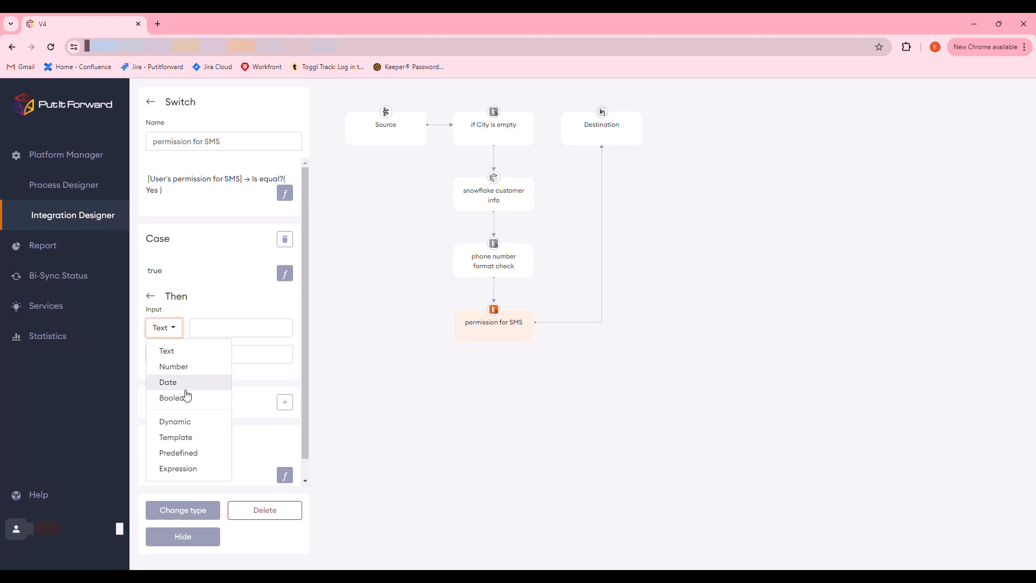
pyautogui.click(185, 397)
pyautogui.click(208, 331)
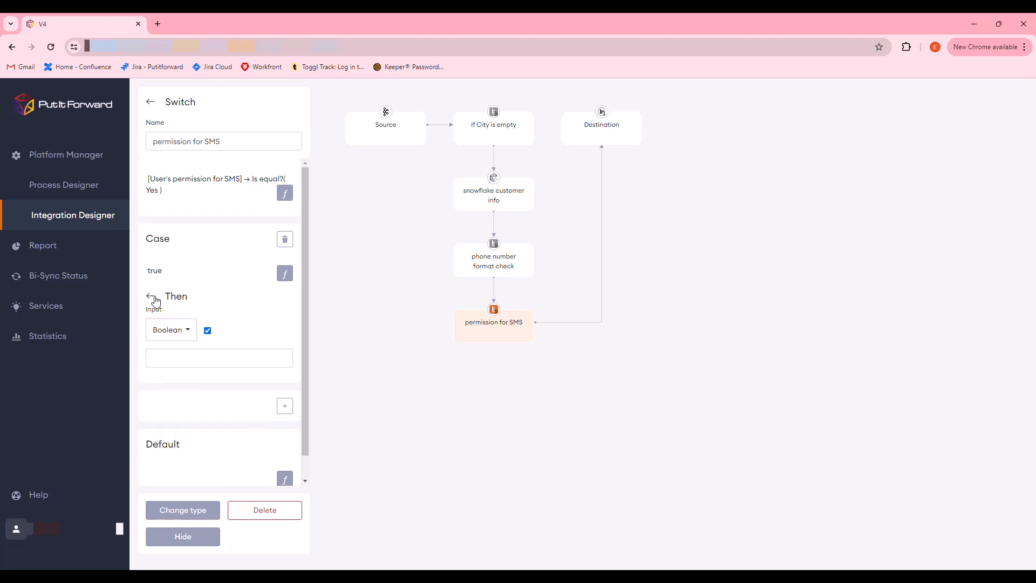
pyautogui.click(151, 297)
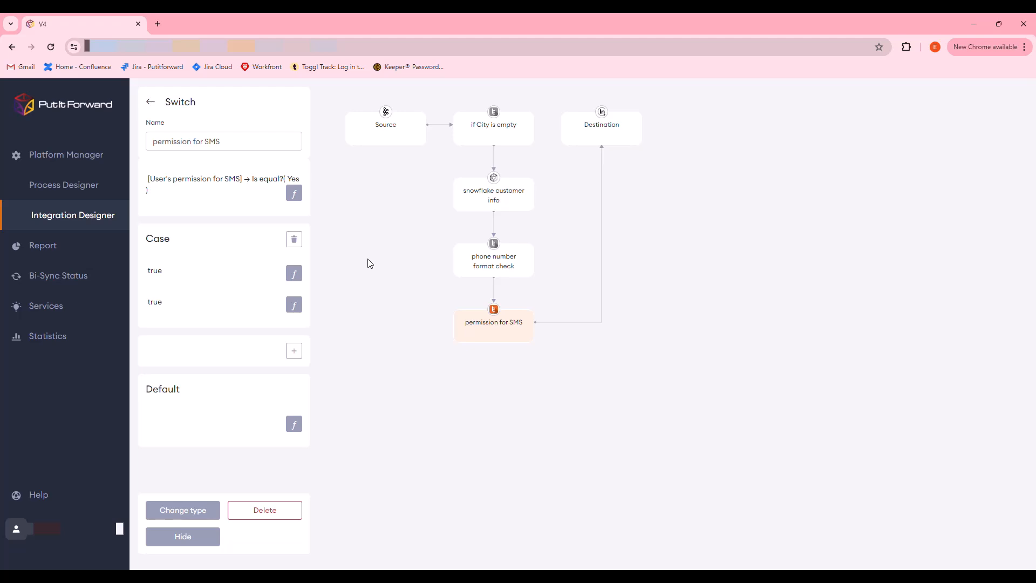
# - Set the permission for SMS switch's Default output to Boolean, left unchecked for false
pyautogui.click(302, 430)
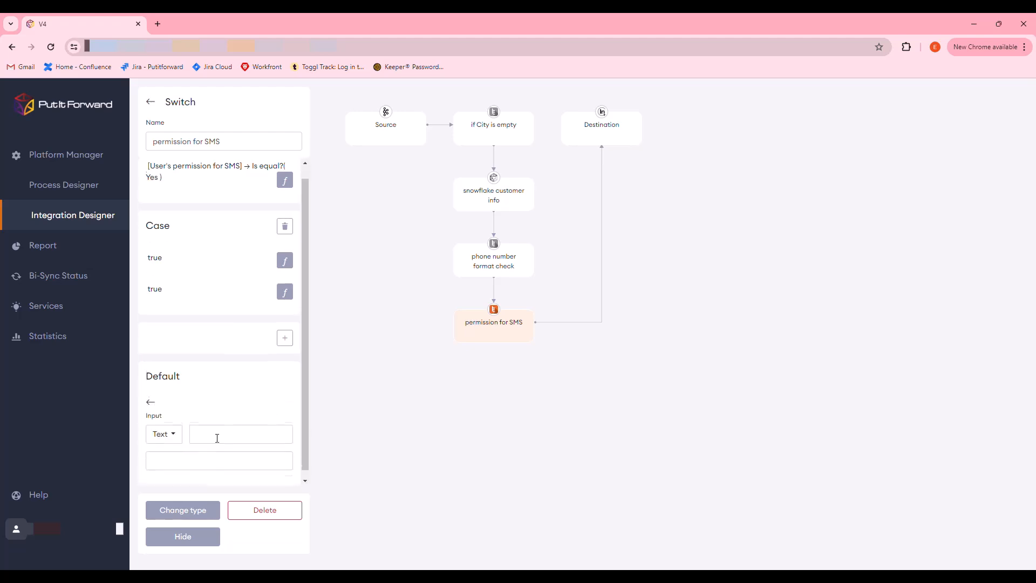
pyautogui.click(178, 427)
pyautogui.click(174, 335)
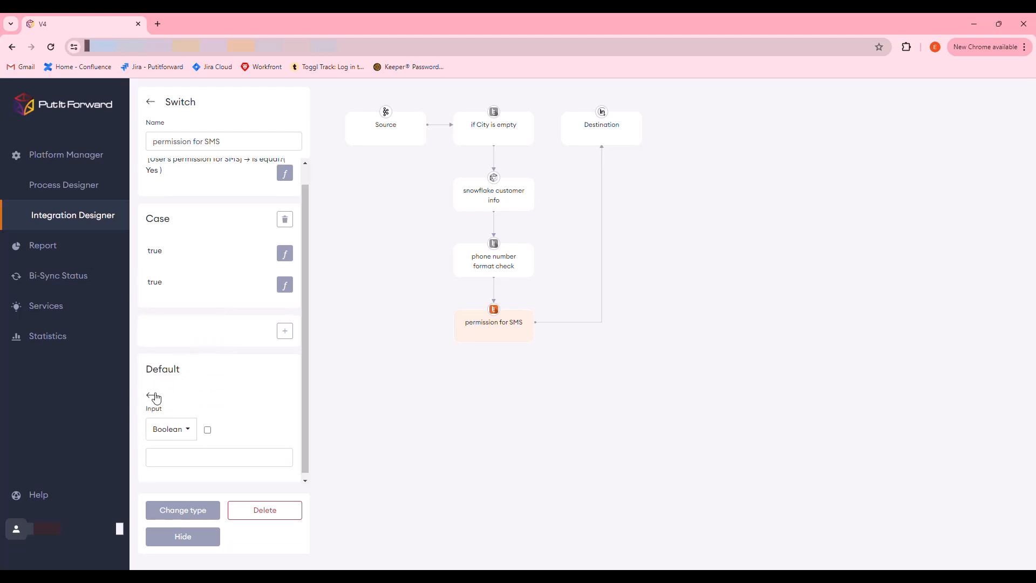
# - Leave the switch settings and link the destination's User's permission for SMS field to the permission for SMS transformer
pyautogui.click(152, 396)
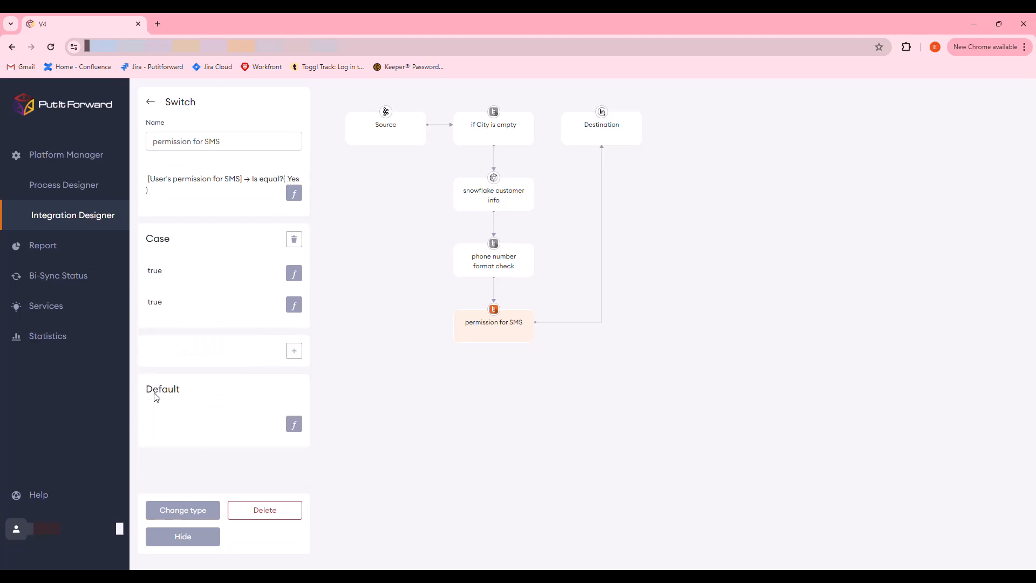
pyautogui.click(151, 102)
pyautogui.moveTo(303, 240); pyautogui.dragTo(307, 409)
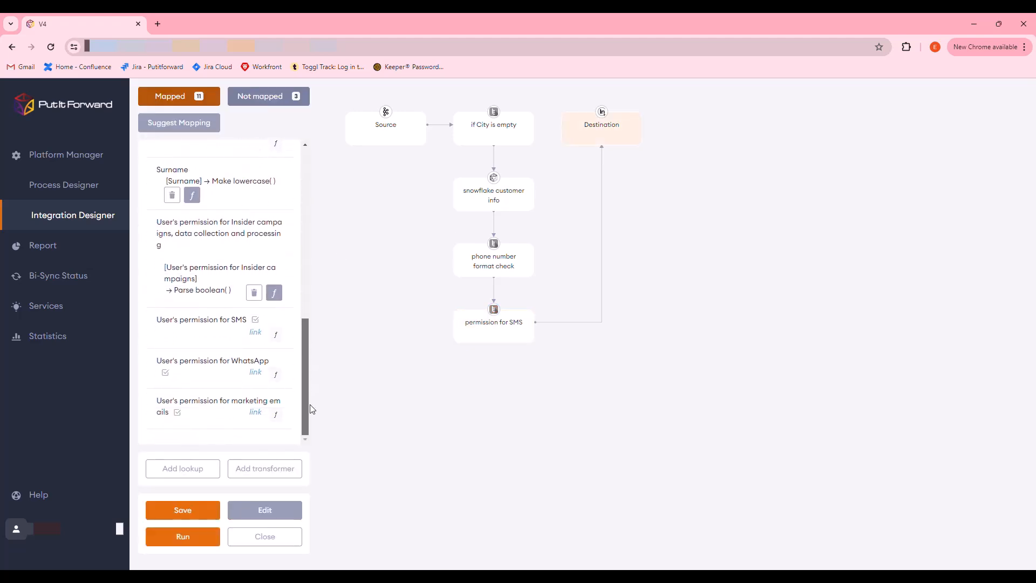
pyautogui.click(255, 333)
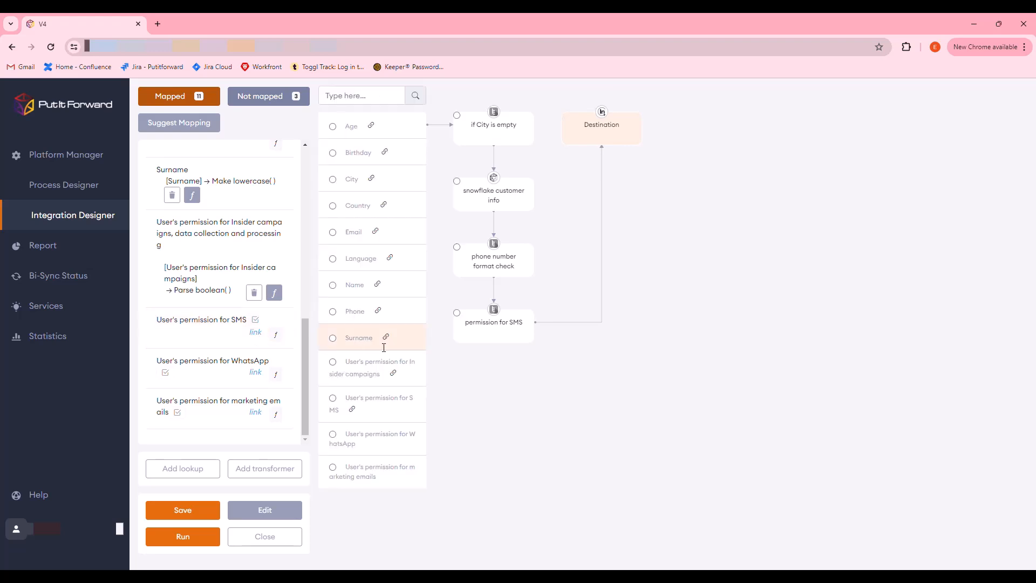
pyautogui.click(457, 313)
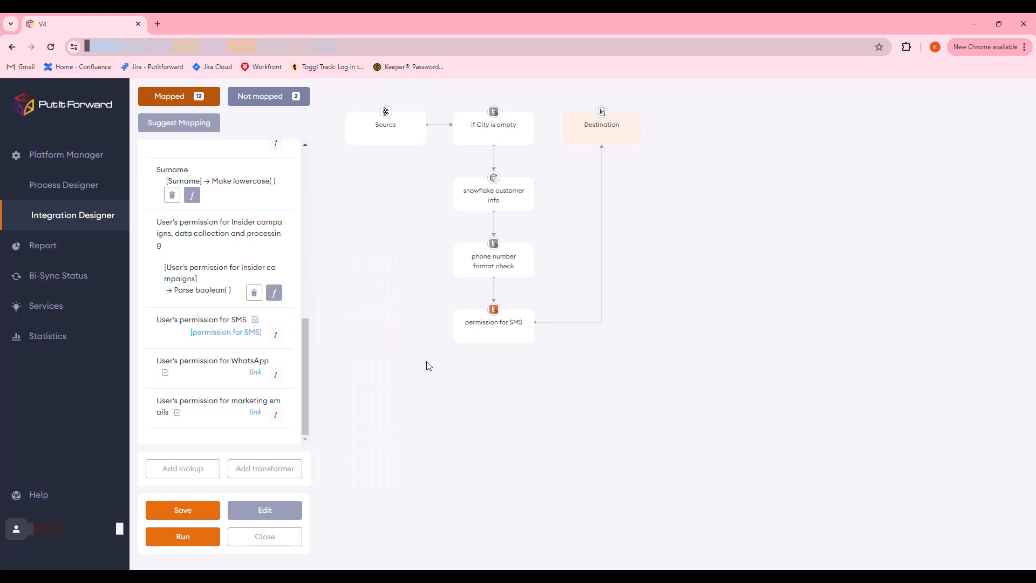
# - Link the destination's User's permission for WhatsApp field to the matching source field and apply the Parse boolean function
pyautogui.click(260, 376)
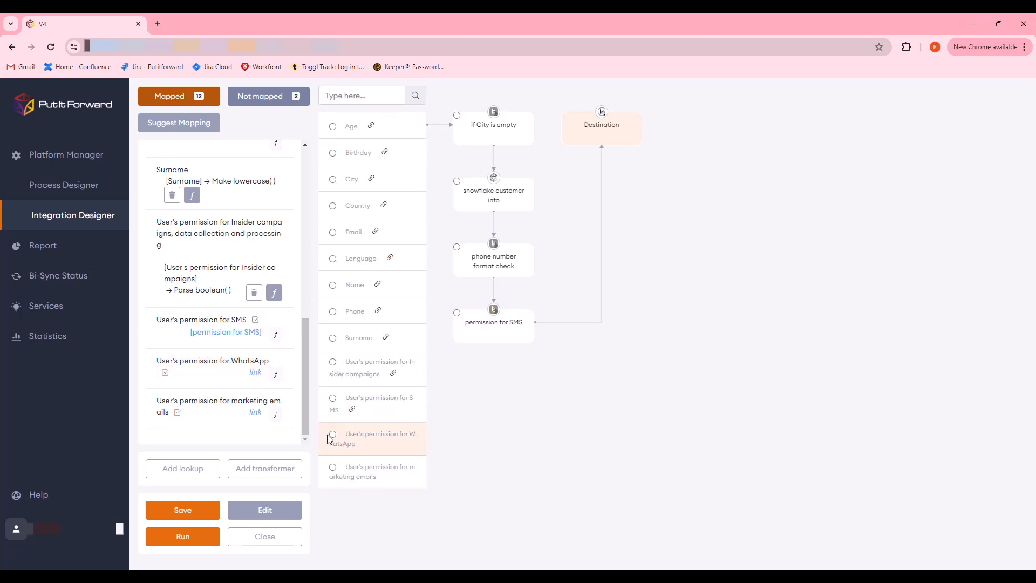
pyautogui.click(327, 435)
pyautogui.click(276, 398)
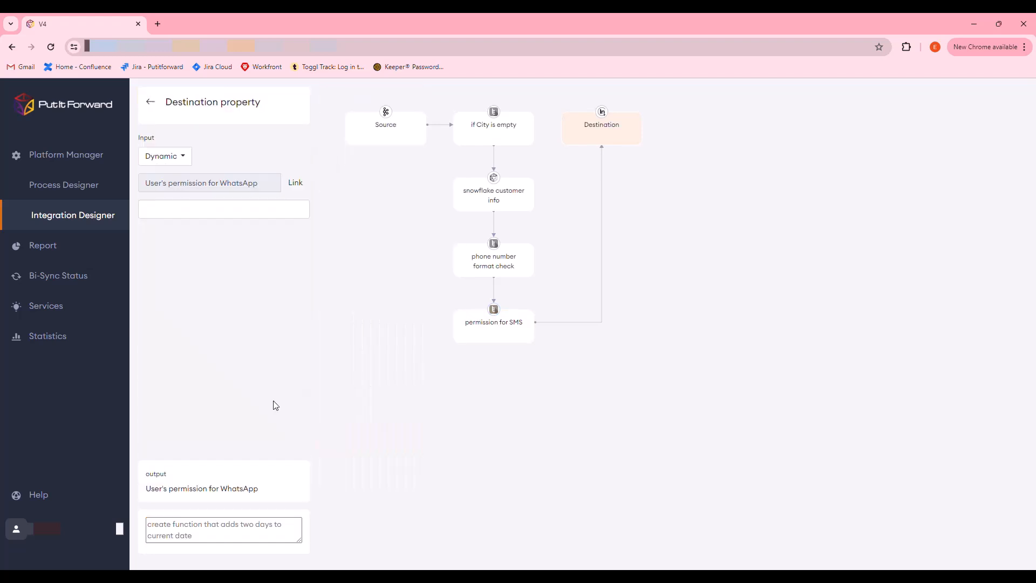
pyautogui.click(271, 210)
pyautogui.write('parse')
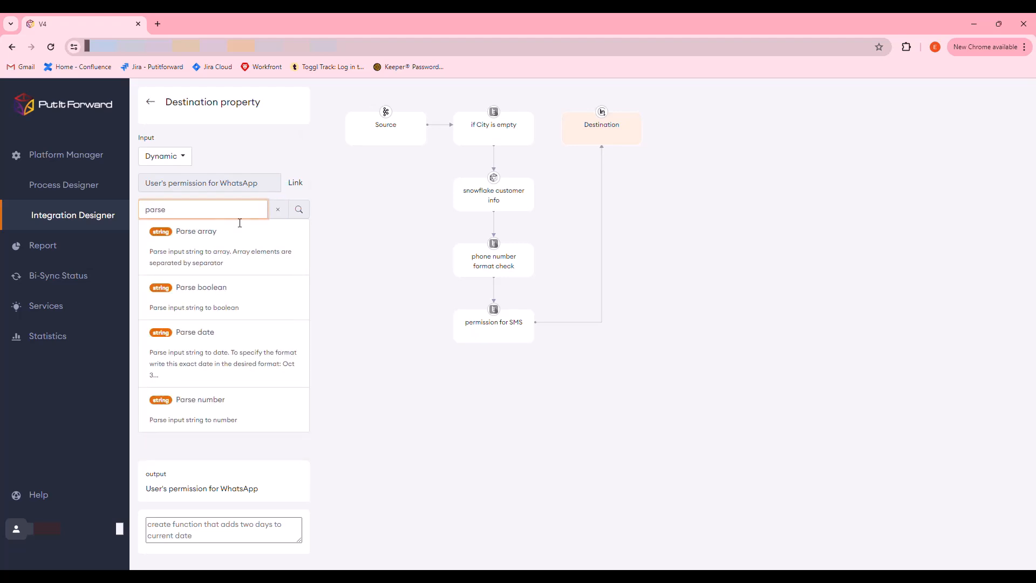
pyautogui.click(247, 288)
pyautogui.click(150, 101)
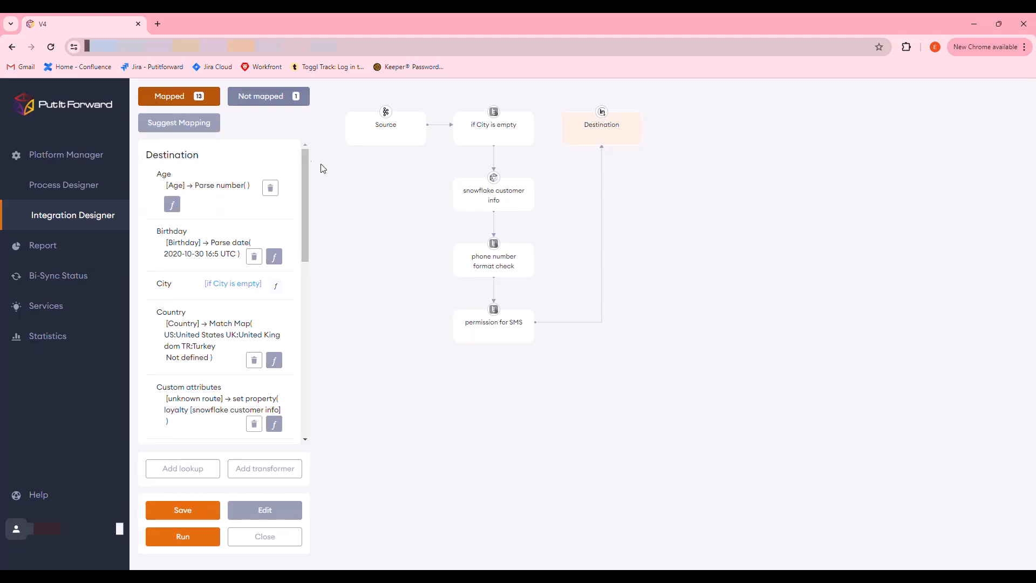
# - Link the destination's User's permission for marketing emails field to the matching source field and apply the Parse boolean function
pyautogui.moveTo(305, 162); pyautogui.dragTo(301, 422)
pyautogui.click(255, 412)
pyautogui.click(332, 471)
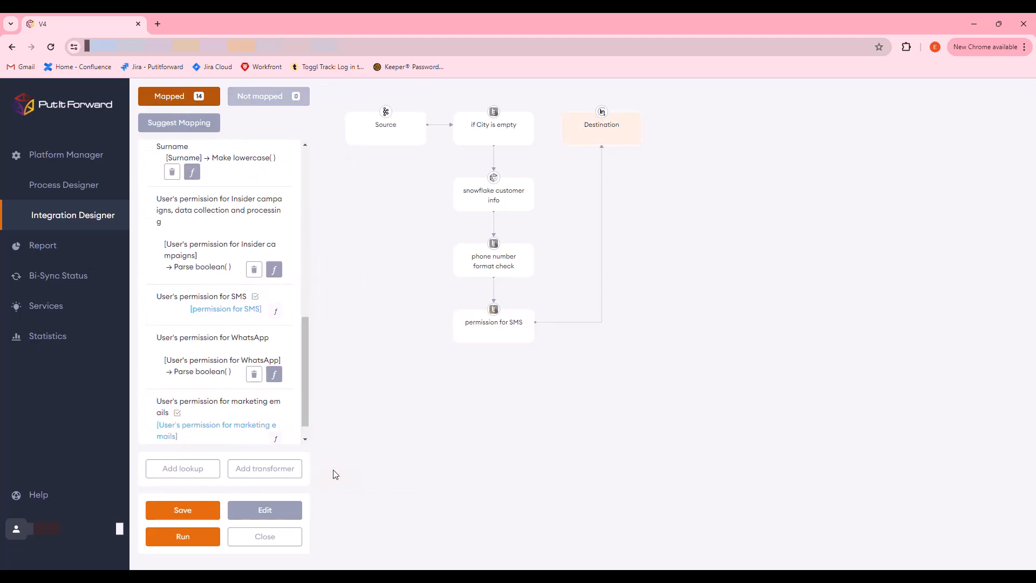
pyautogui.click(276, 419)
pyautogui.click(234, 215)
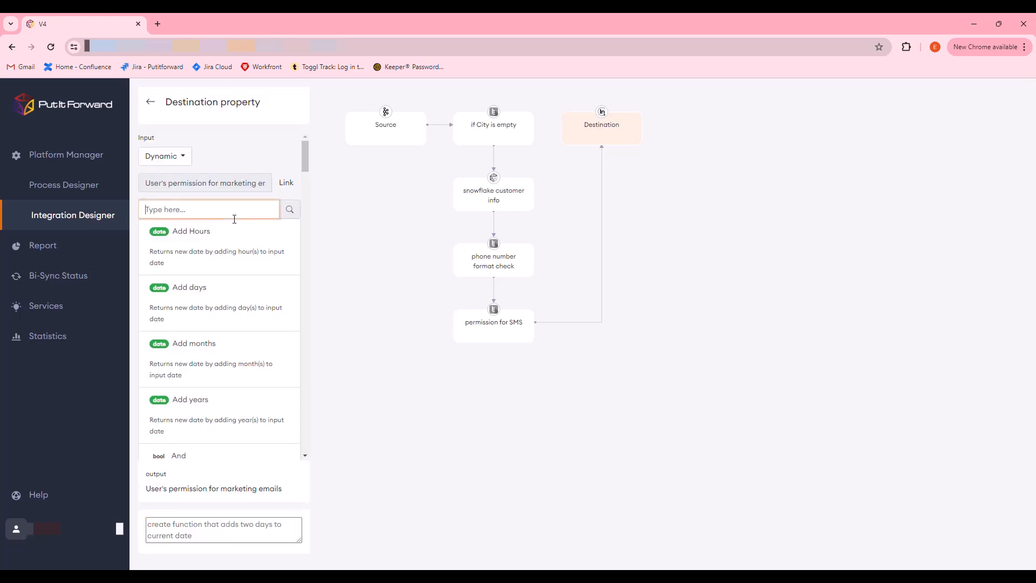
pyautogui.write('parse')
pyautogui.click(238, 305)
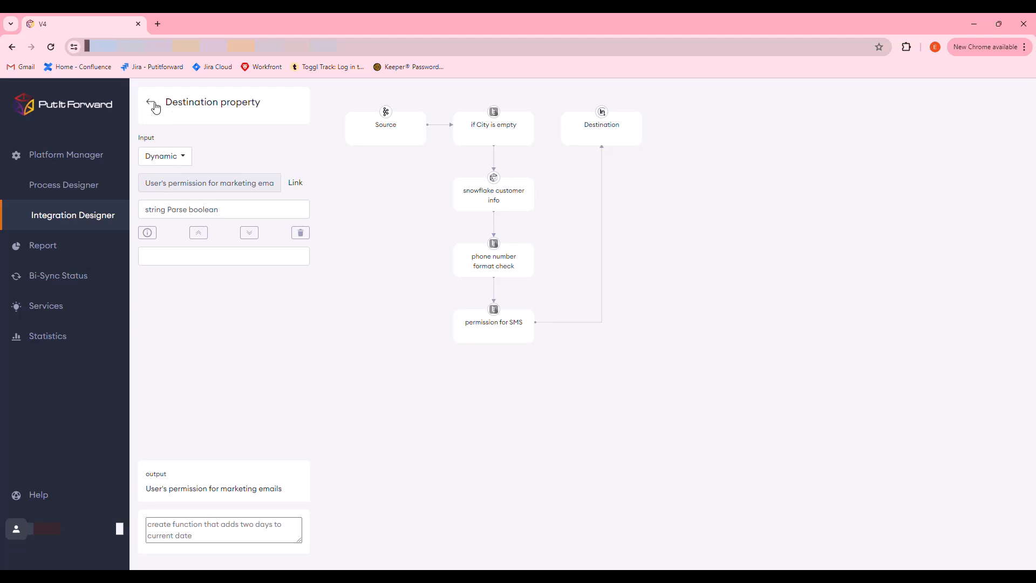
pyautogui.click(154, 105)
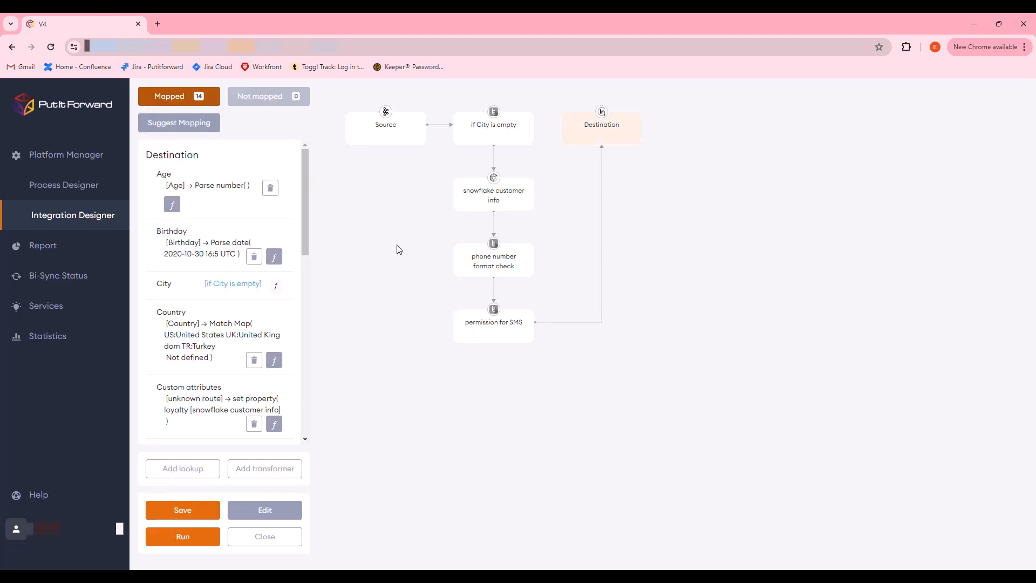